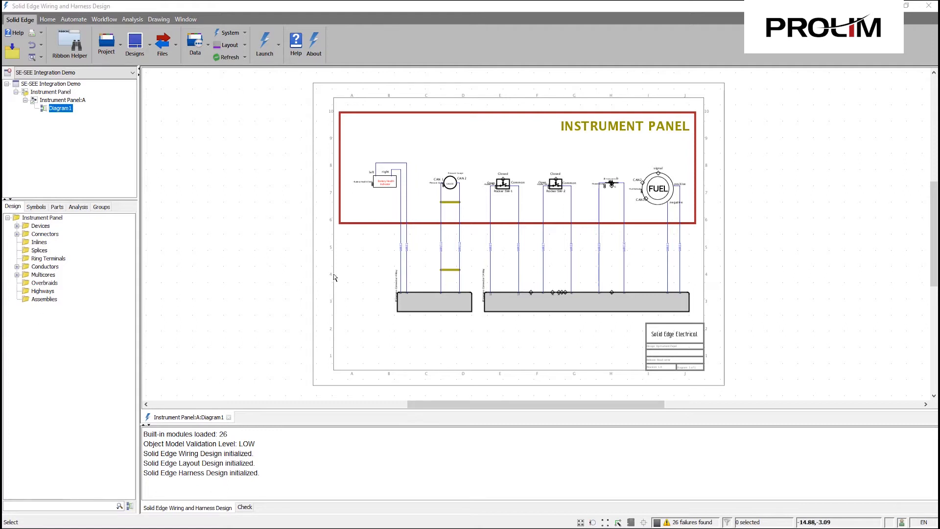
# Step: Bridge in the connection list harness1.con to the Instrument Panel design, keeping internal part numbers
pyautogui.click(107, 19)
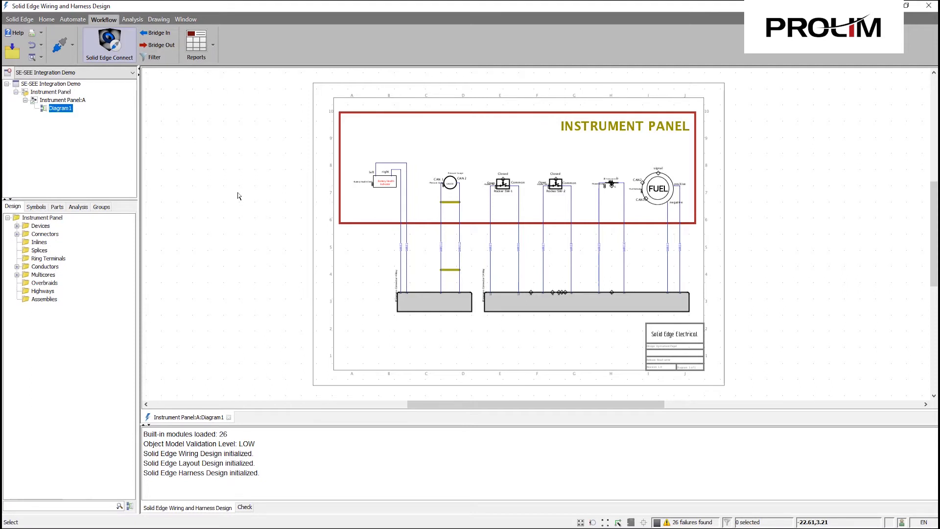
pyautogui.click(154, 33)
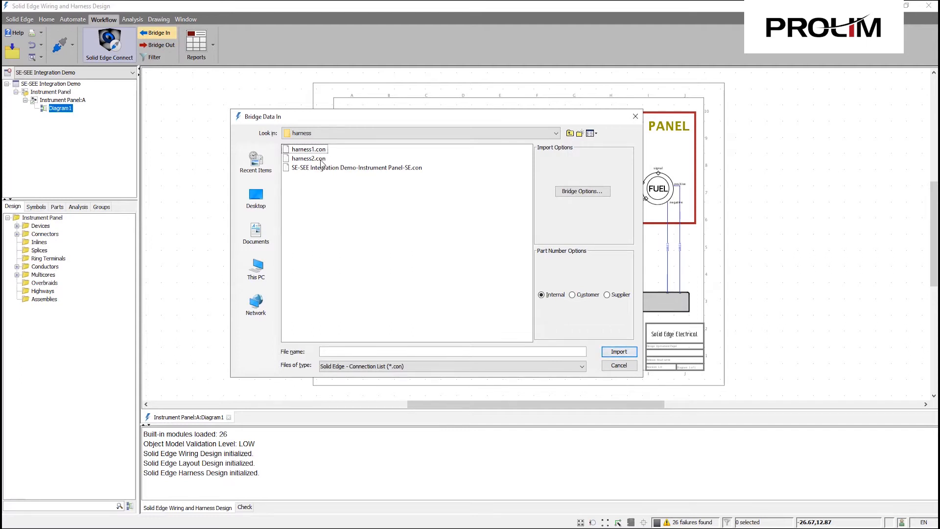
pyautogui.click(319, 167)
pyautogui.click(313, 160)
pyautogui.click(314, 150)
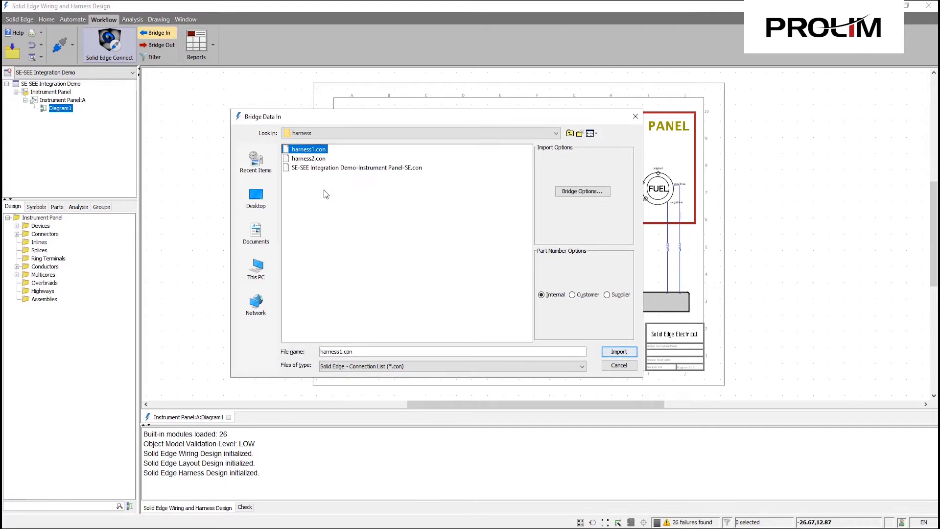
pyautogui.click(583, 192)
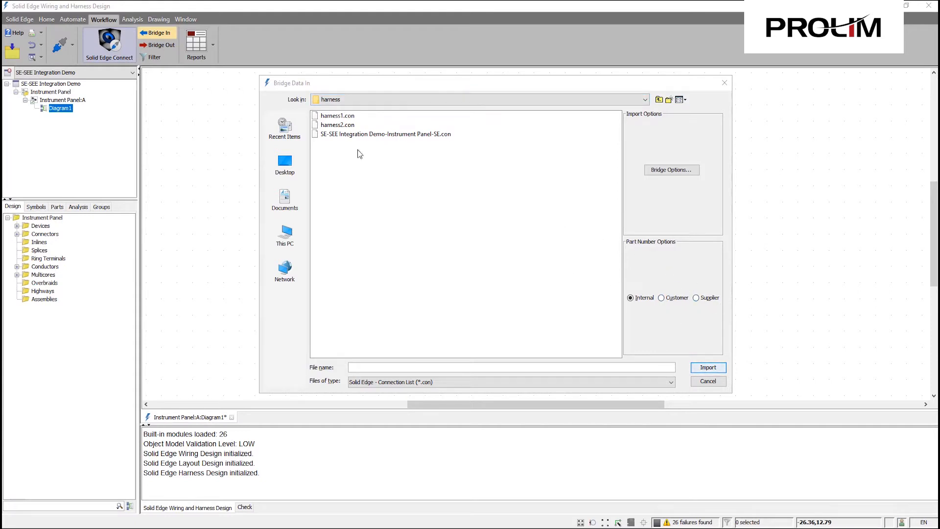
pyautogui.click(337, 116)
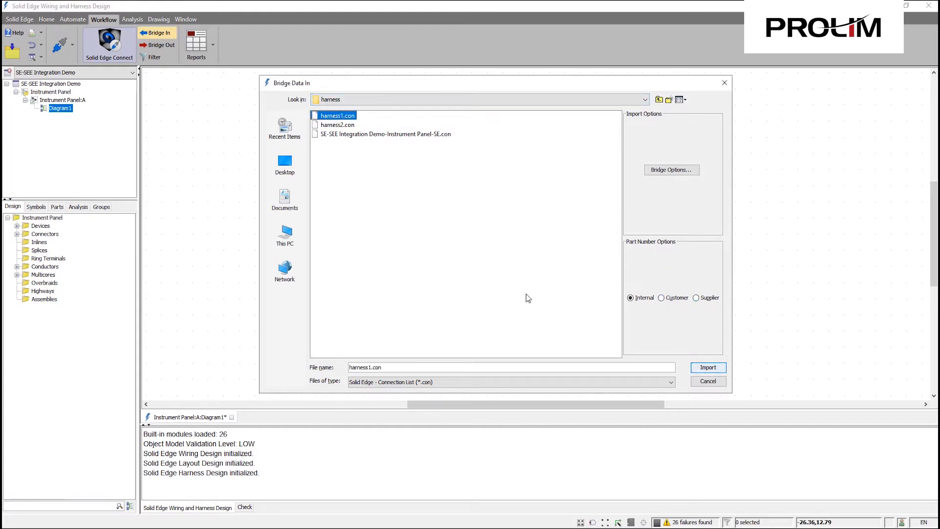
pyautogui.click(705, 367)
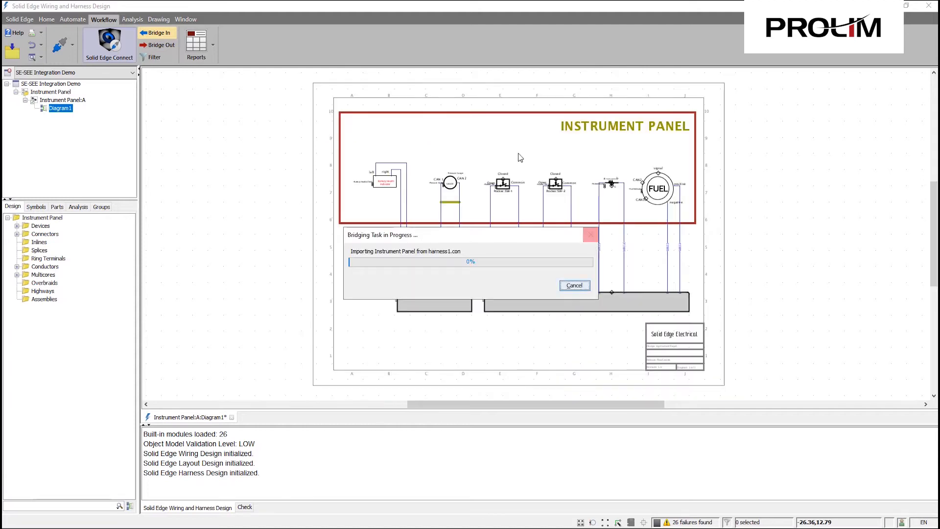
# Step: Enlarge the import bridge report, read its messages through to the end, and close it
pyautogui.moveTo(444, 156); pyautogui.dragTo(432, 110)
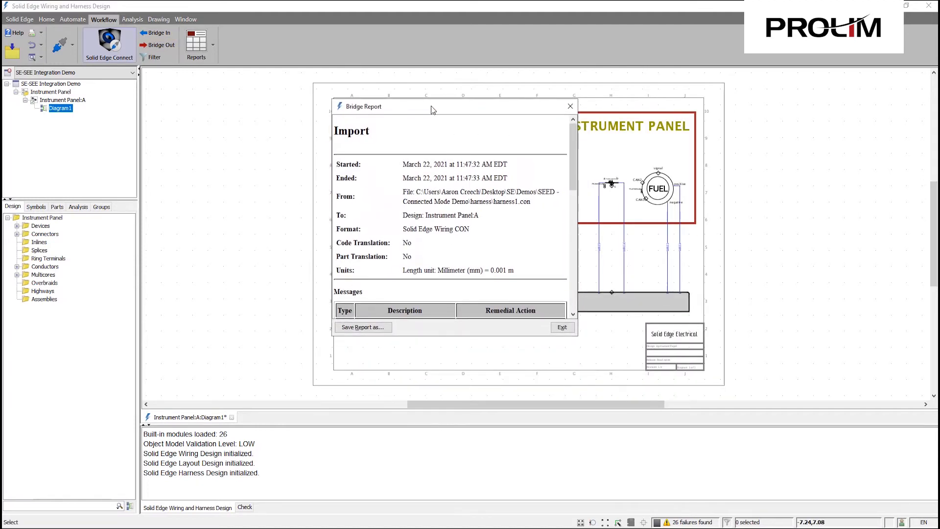
pyautogui.moveTo(578, 336); pyautogui.dragTo(649, 367)
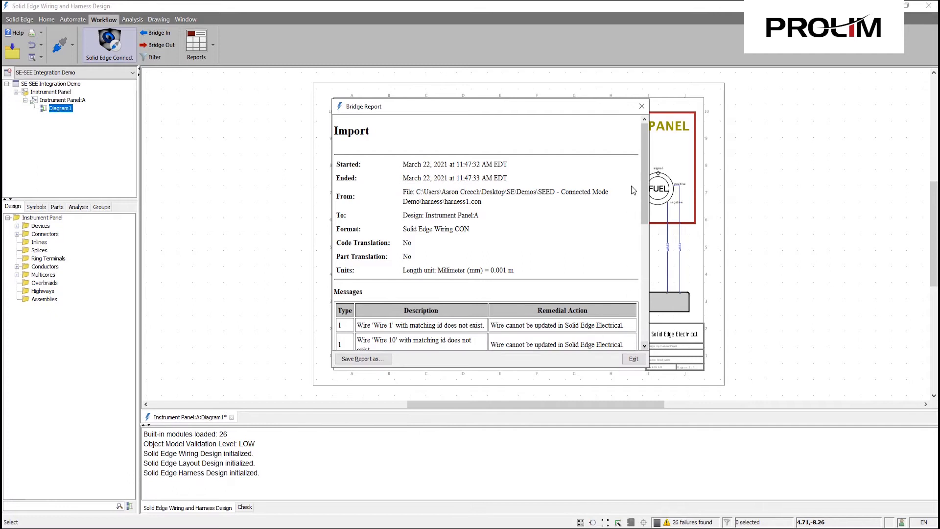
pyautogui.scroll(-10, 631, 191)
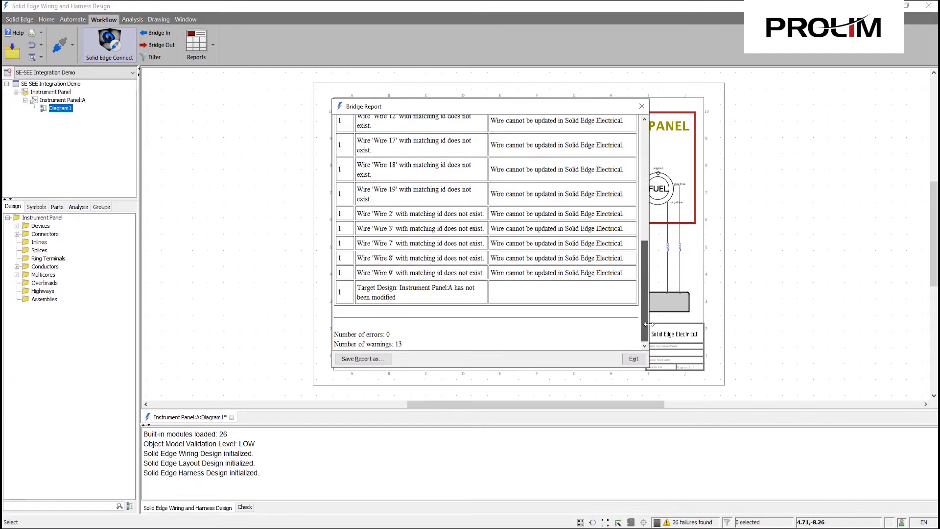
pyautogui.moveTo(643, 291); pyautogui.dragTo(644, 157)
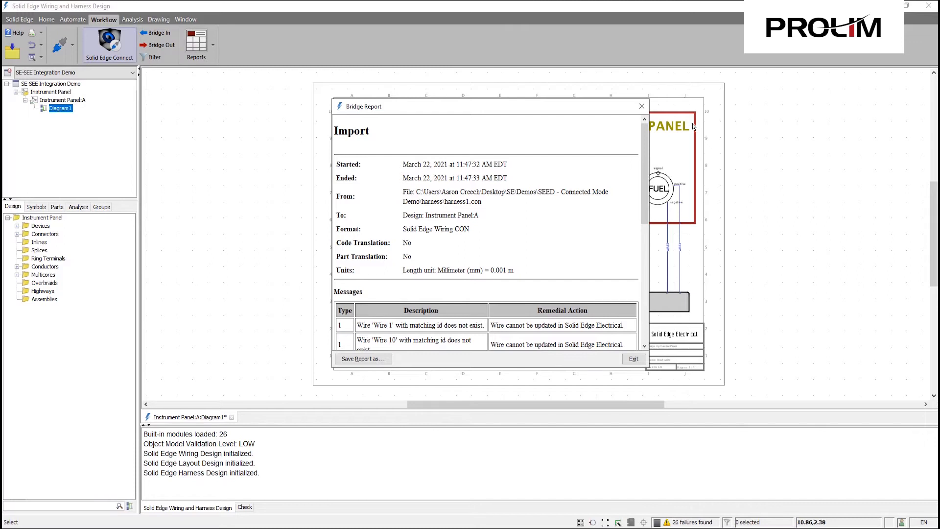
pyautogui.click(642, 106)
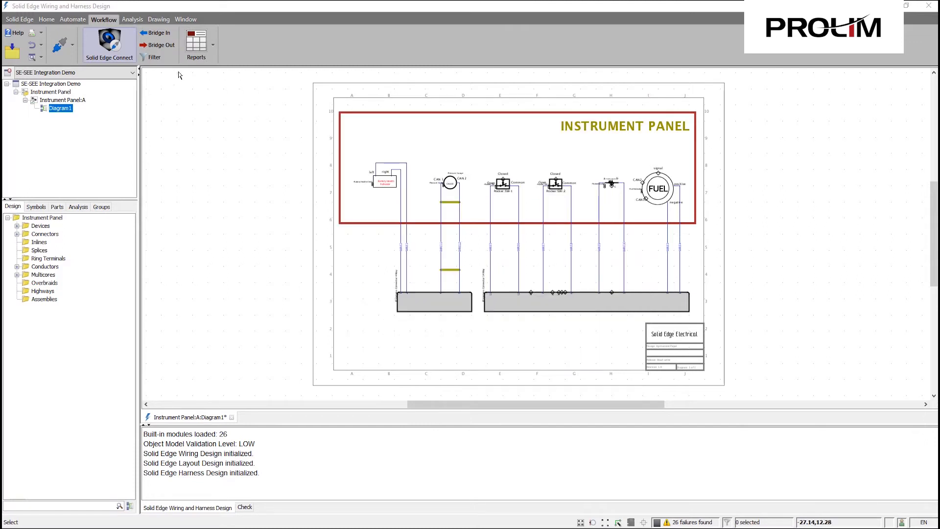
# Step: Set up a Bridge Out export of the design in Solid Edge Wiring Formats with harness1.con as the target file
pyautogui.click(163, 45)
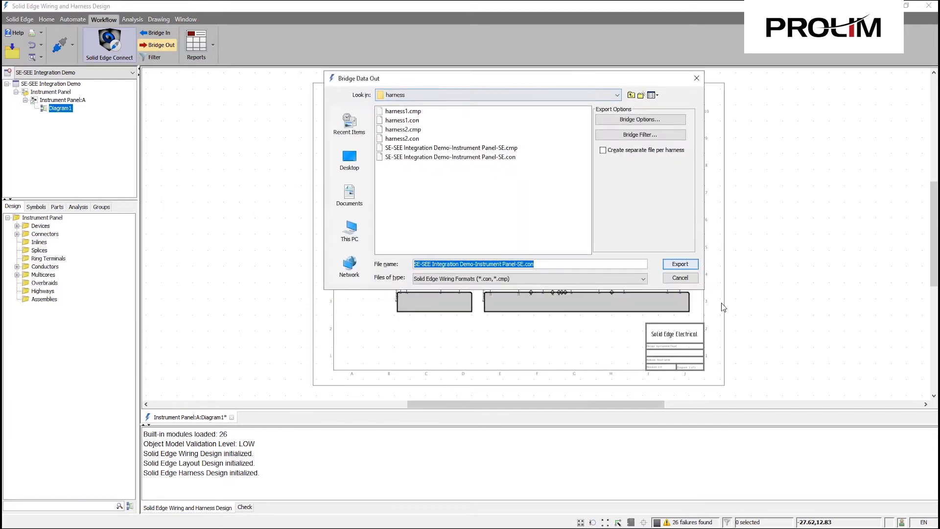
pyautogui.moveTo(705, 291); pyautogui.dragTo(749, 338)
pyautogui.moveTo(477, 79); pyautogui.dragTo(435, 101)
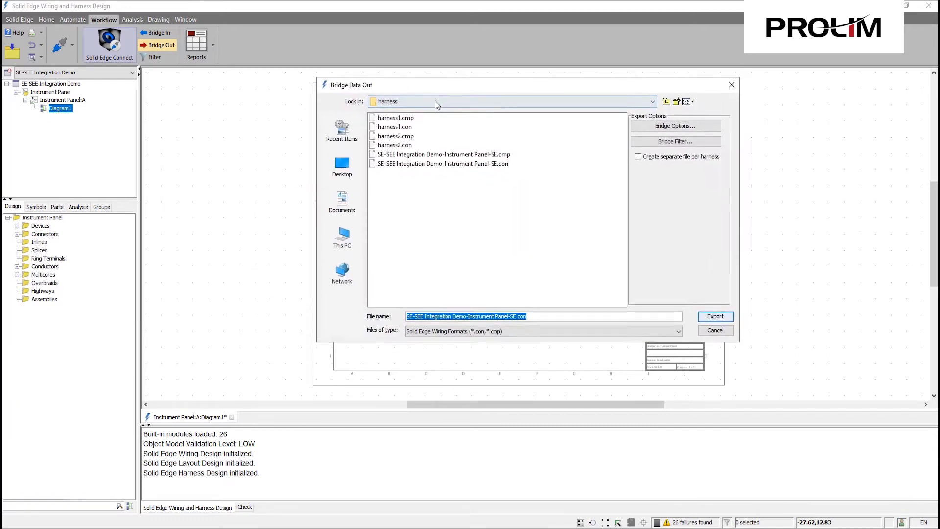
pyautogui.click(372, 136)
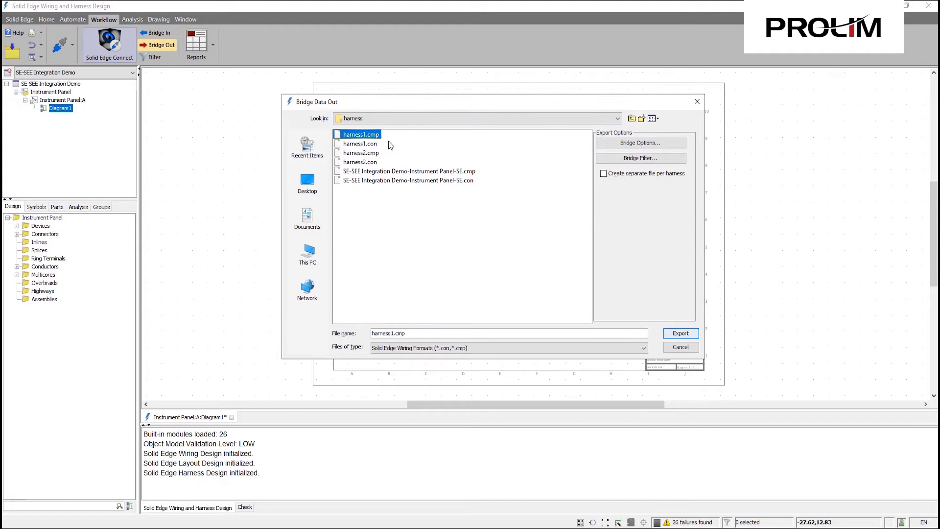
pyautogui.click(379, 145)
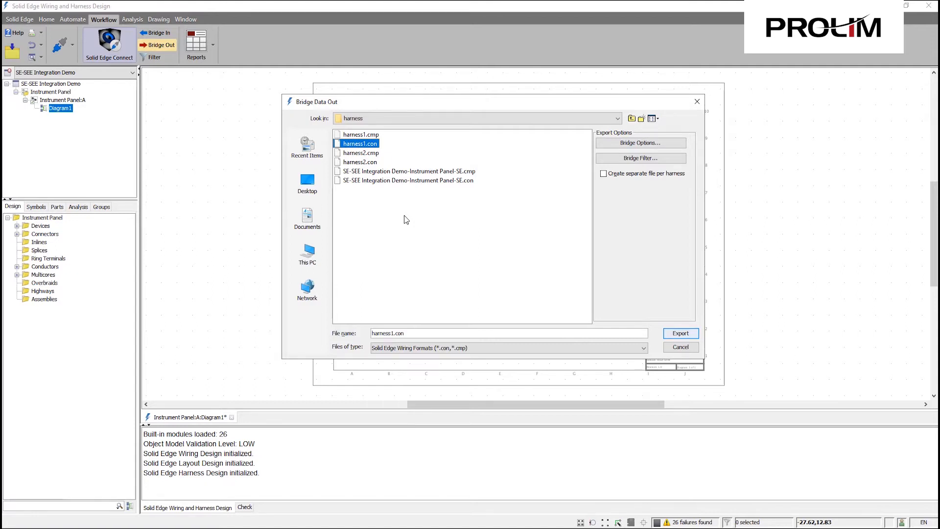
# Step: Choose IP-HARNESS in the bridge filter and export the wiring data, overwriting the existing harness1.con
pyautogui.click(640, 159)
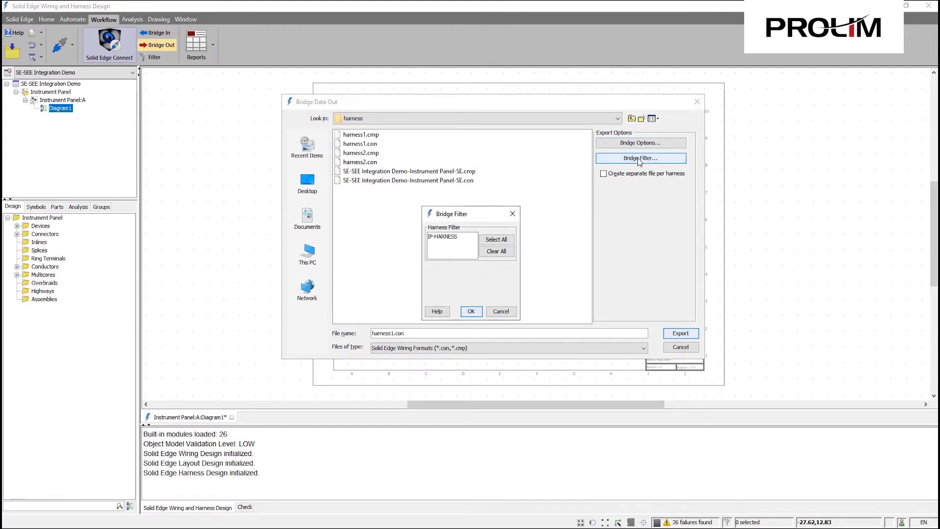
pyautogui.click(447, 237)
pyautogui.moveTo(469, 216); pyautogui.dragTo(461, 195)
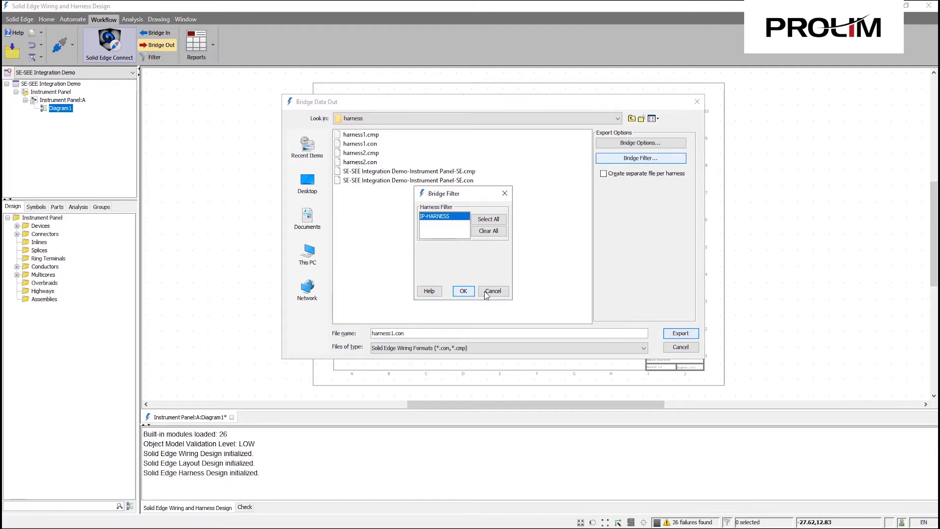
pyautogui.click(463, 291)
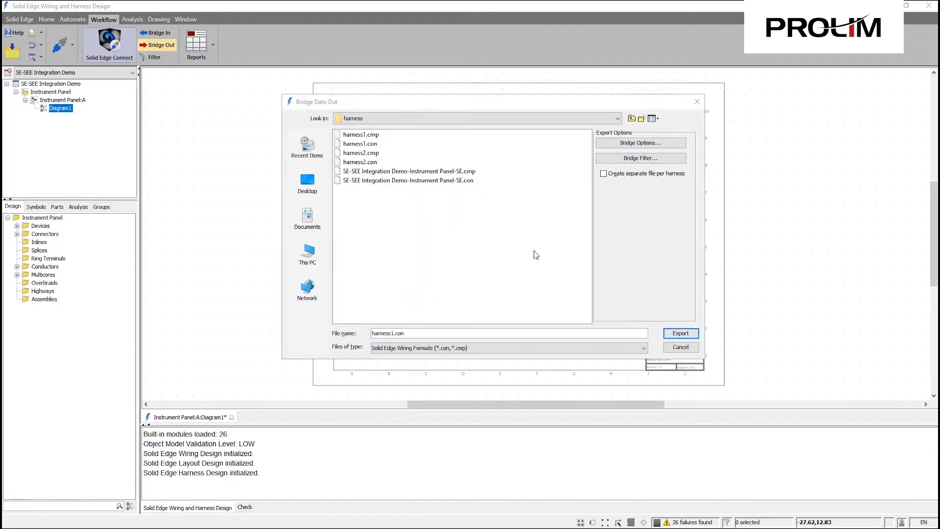
pyautogui.click(680, 334)
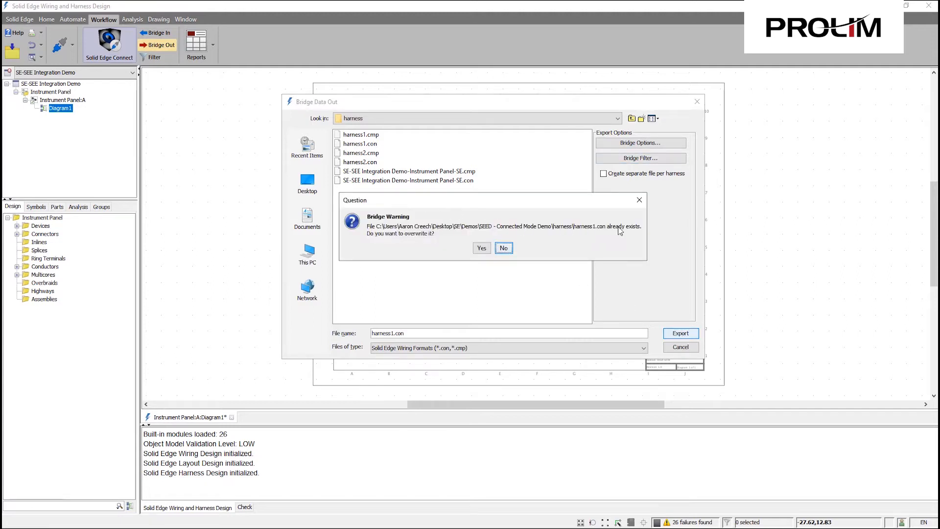
pyautogui.click(482, 249)
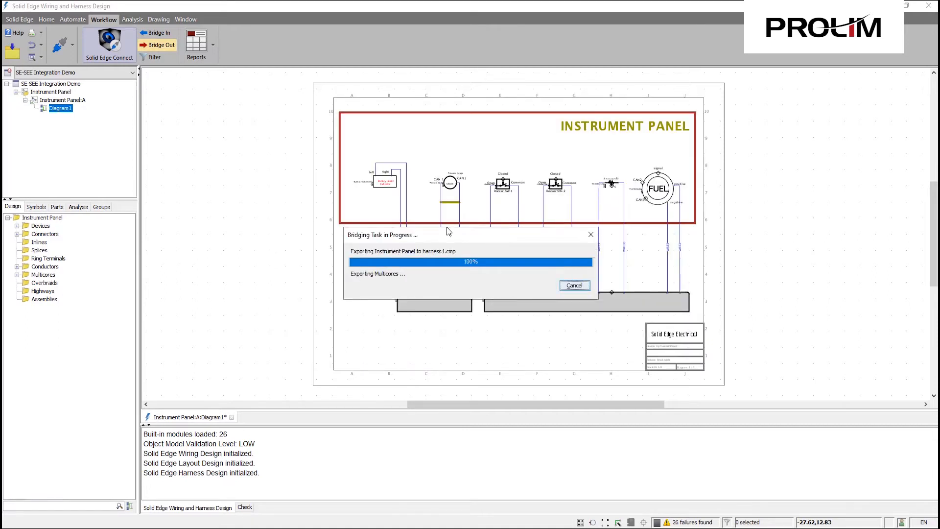
# Step: Enlarge the export bridge report, examine its file paths, messages and error summary, and close it
pyautogui.moveTo(594, 381); pyautogui.dragTo(795, 481)
pyautogui.moveTo(561, 148); pyautogui.dragTo(489, 54)
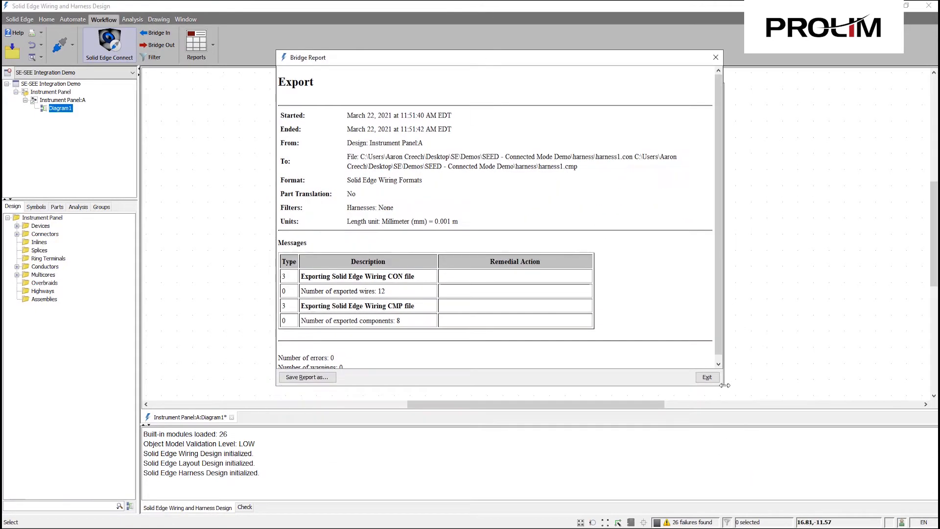
pyautogui.moveTo(723, 386); pyautogui.dragTo(786, 462)
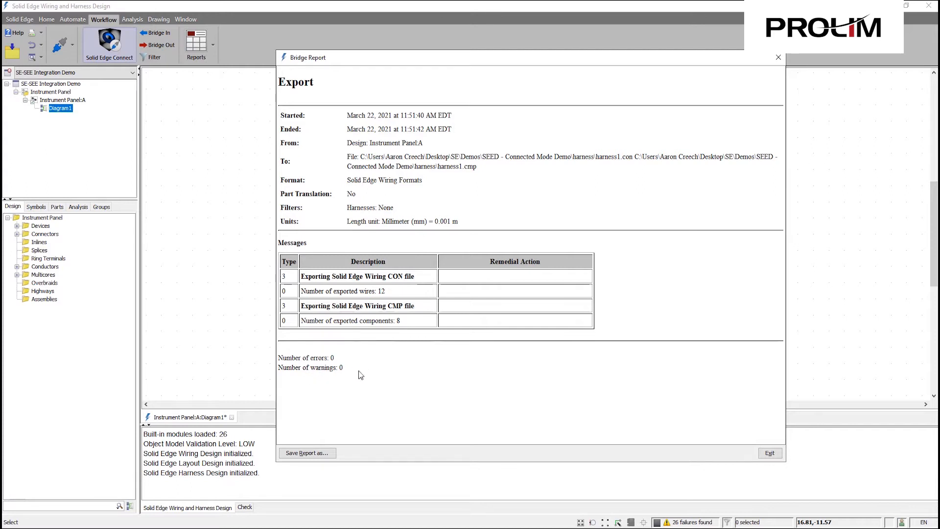
pyautogui.click(769, 454)
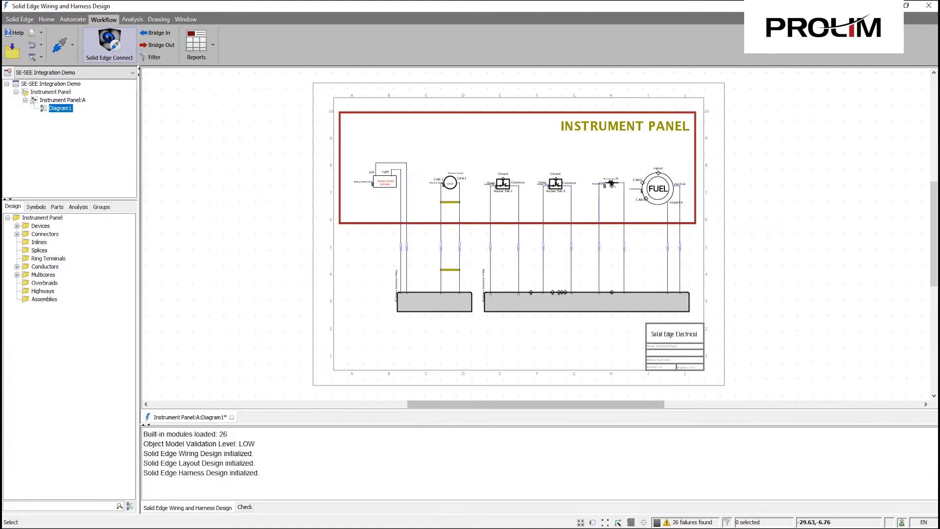
pyautogui.click(156, 44)
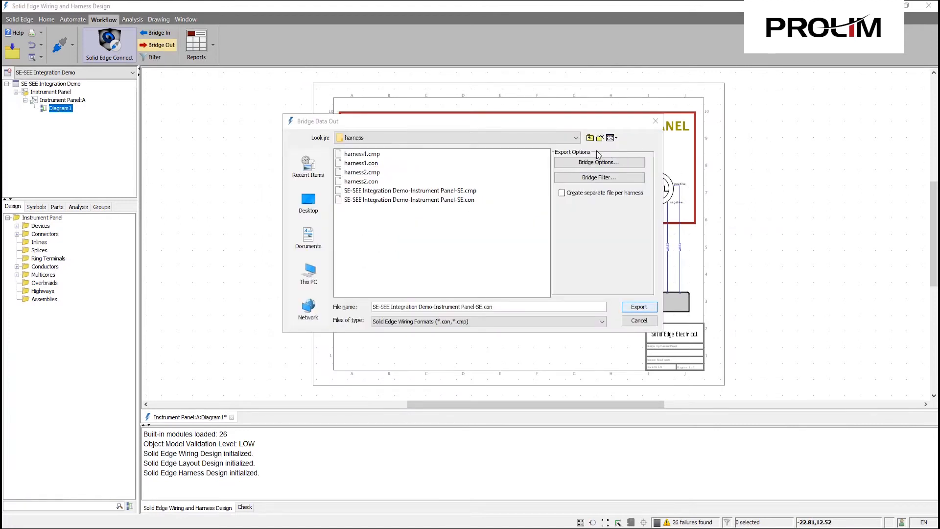
pyautogui.click(638, 321)
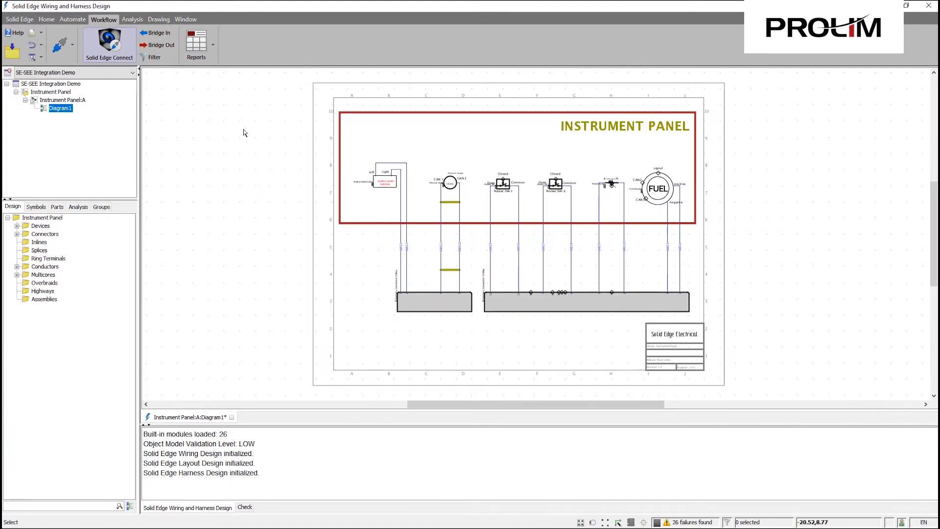
pyautogui.click(161, 60)
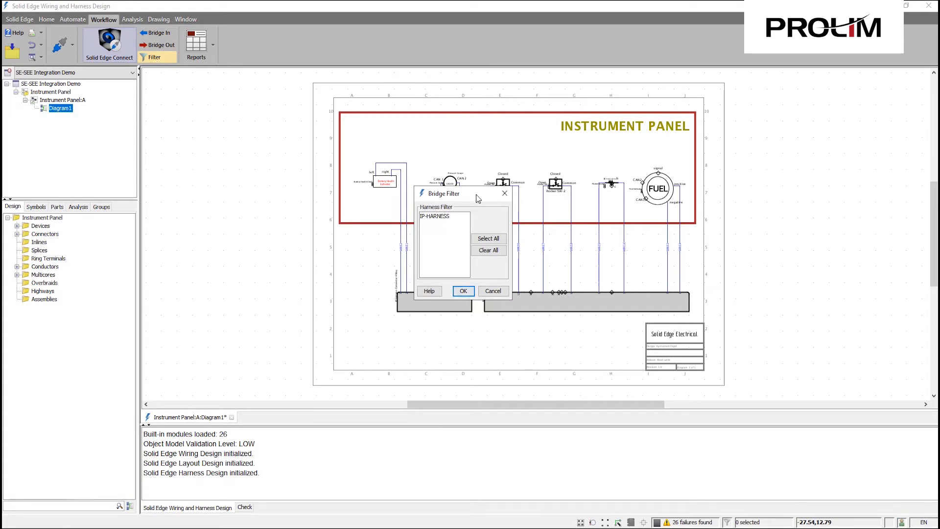
pyautogui.moveTo(479, 198); pyautogui.dragTo(490, 211)
pyautogui.click(452, 230)
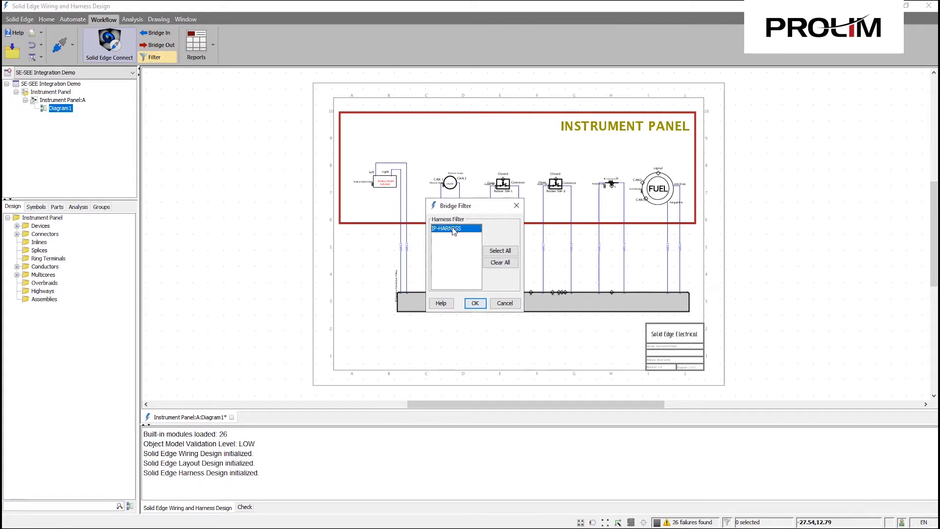
pyautogui.click(505, 307)
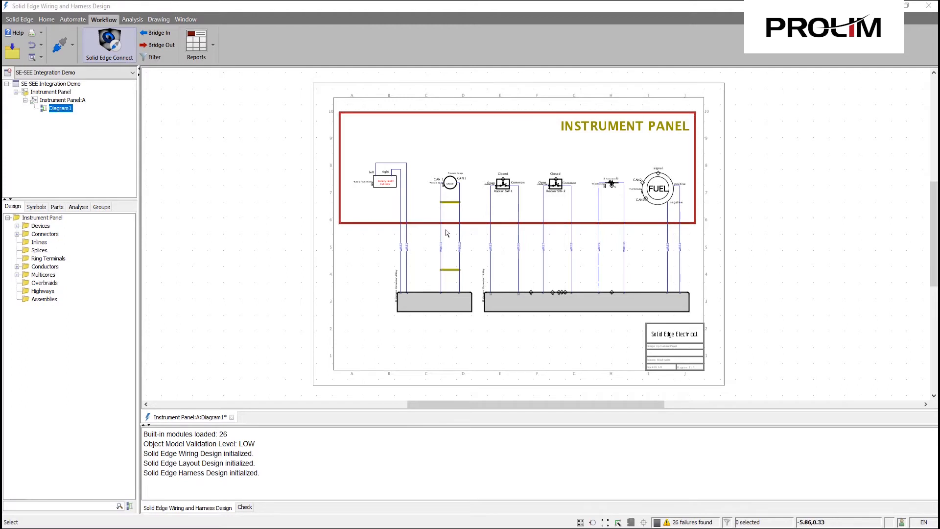
# Step: Show the wiring diagram beside the harness.asm assembly and examine the console's front, interior and the two loose plugs
pyautogui.click(909, 6)
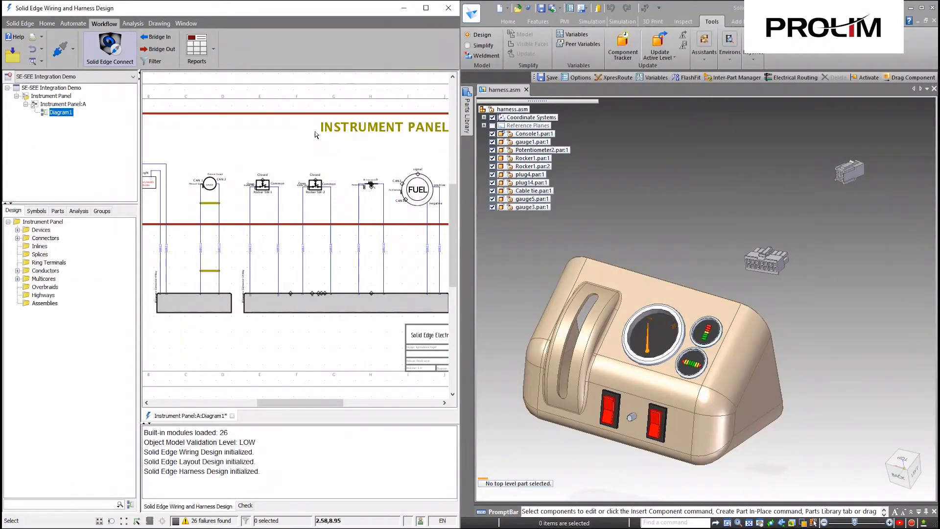
pyautogui.moveTo(315, 274); pyautogui.dragTo(291, 250, button='middle')
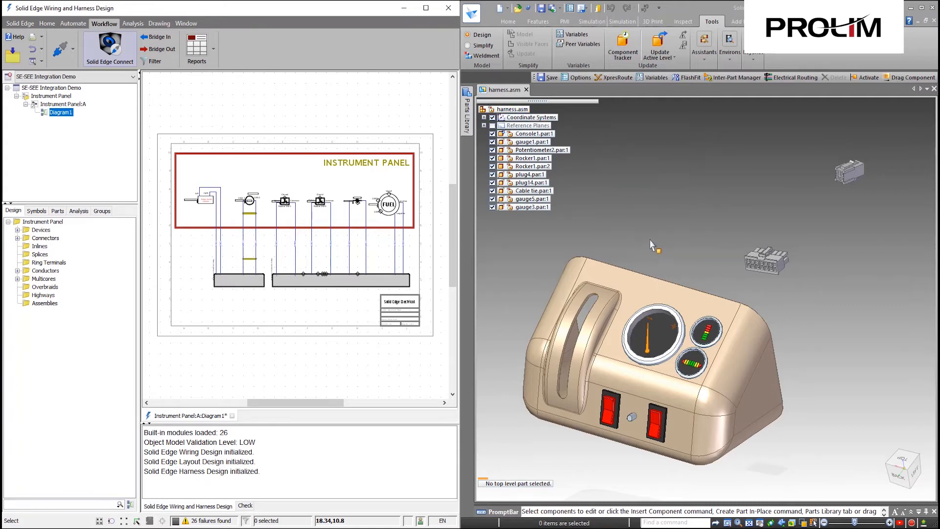
pyautogui.click(704, 244)
pyautogui.moveTo(704, 244); pyautogui.dragTo(558, 201, button='middle')
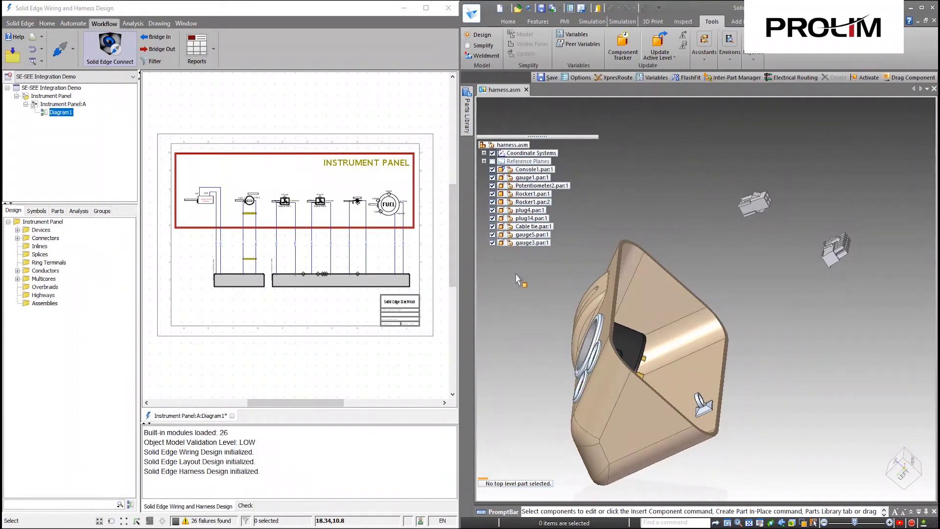
pyautogui.moveTo(691, 251); pyautogui.dragTo(658, 246, button='middle')
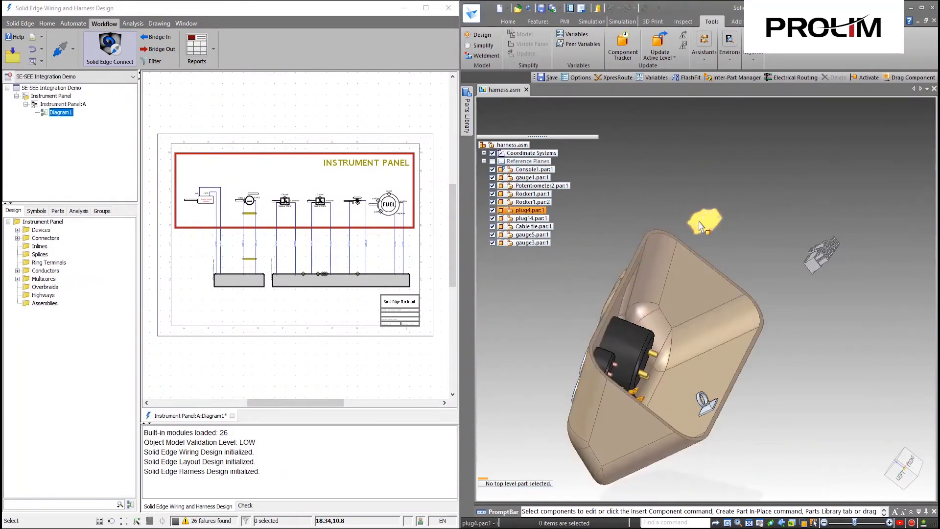
pyautogui.moveTo(772, 240); pyautogui.dragTo(769, 285, button='middle')
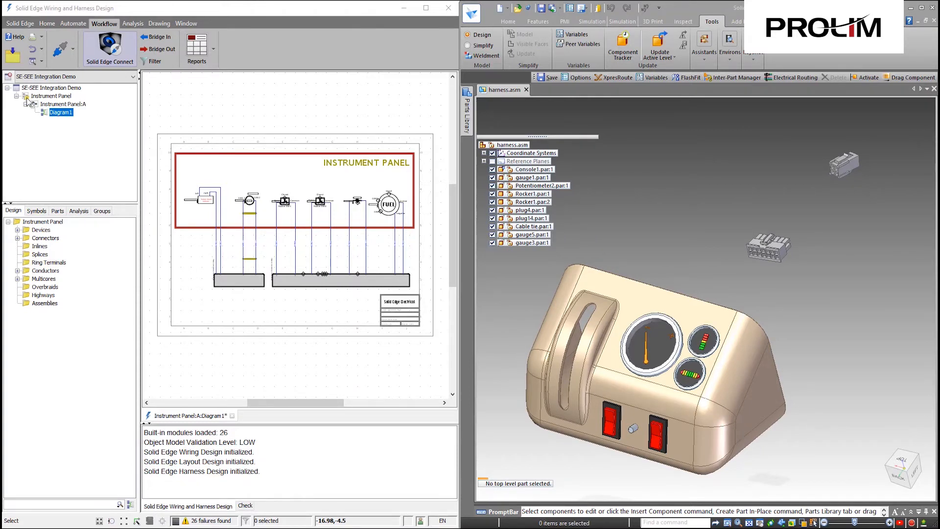
# Step: Enlarge the harness.asm assembly window and enter its Electrical Routing environment
pyautogui.click(922, 8)
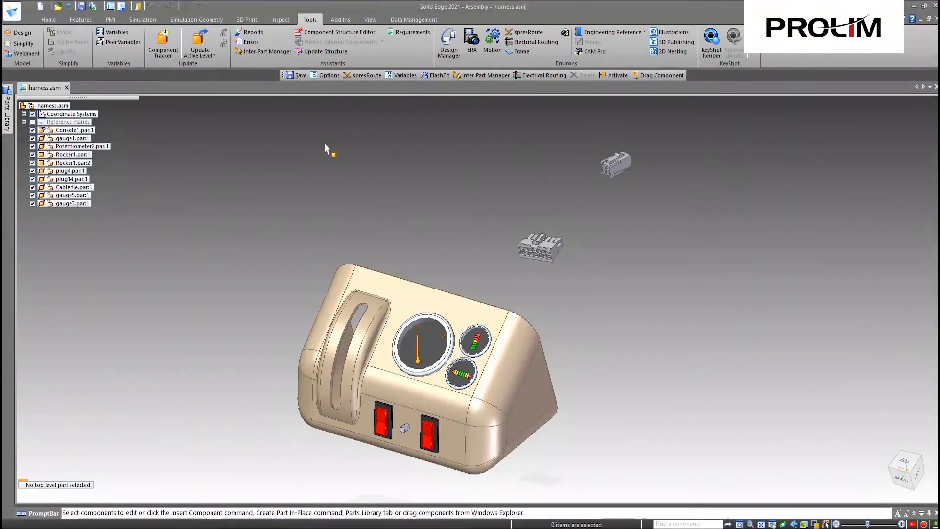
pyautogui.click(49, 19)
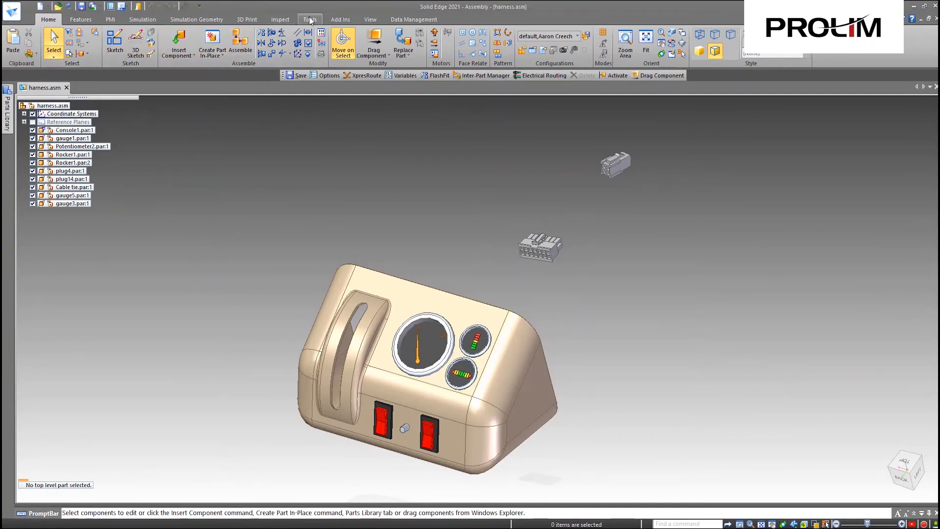
pyautogui.click(310, 20)
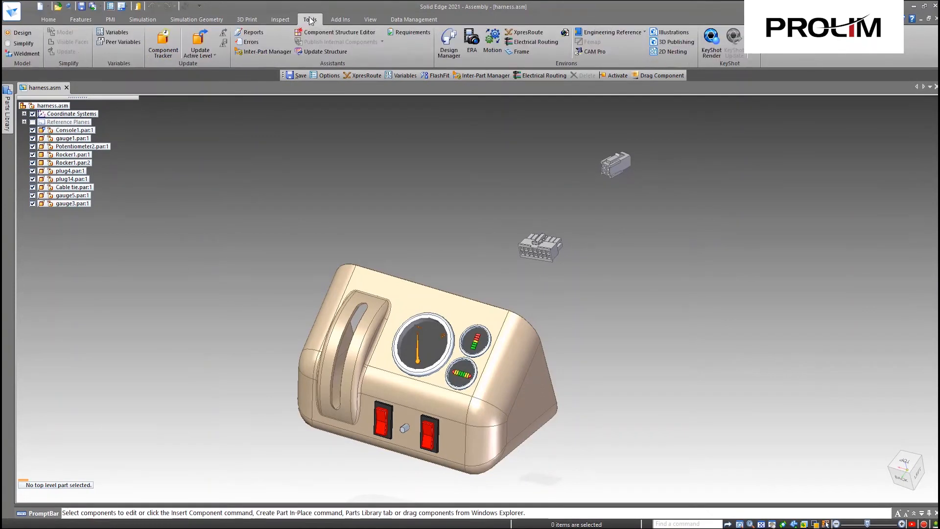
pyautogui.click(534, 43)
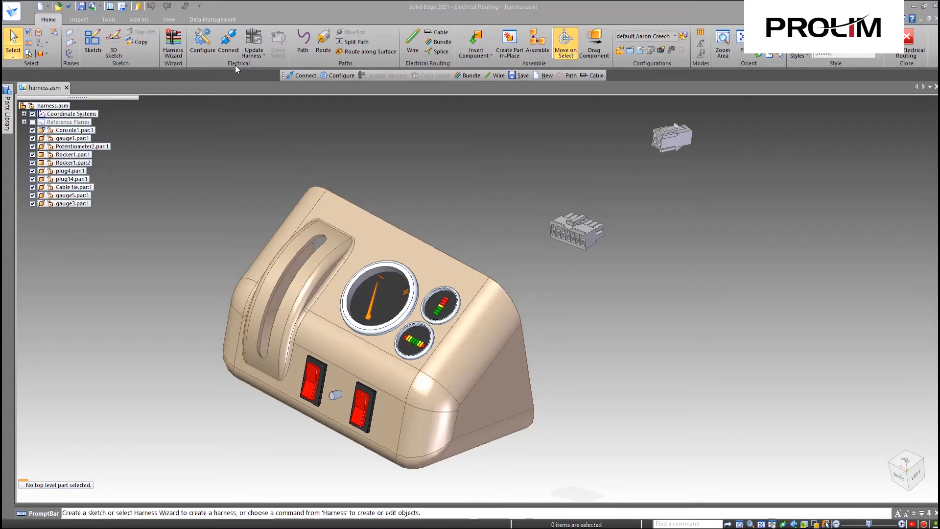
# Step: Review the electrical connection properties in Solid Edge, checking the machine option and both application ports, and accept them
pyautogui.click(262, 10)
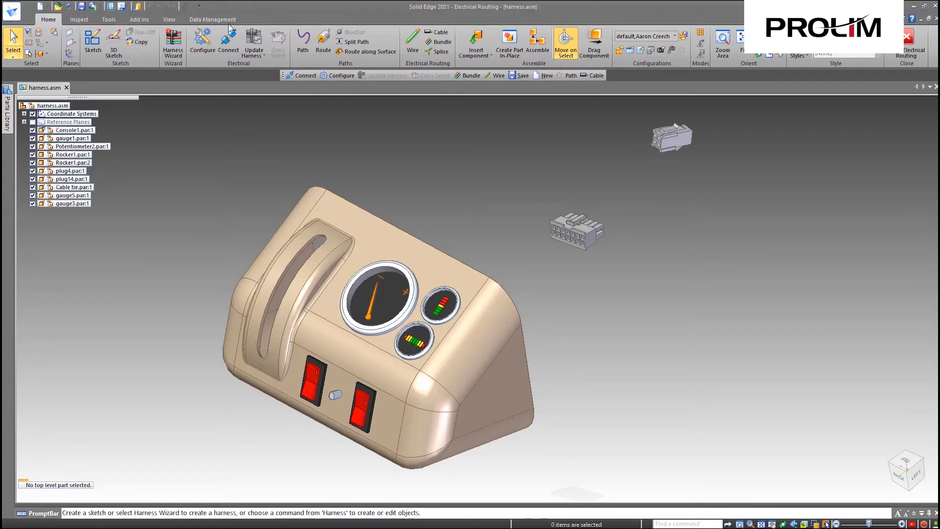
pyautogui.click(205, 44)
pyautogui.moveTo(414, 156)
pyautogui.mouseDown()
pyautogui.moveTo(407, 159)
pyautogui.moveTo(419, 164)
pyautogui.mouseUp()
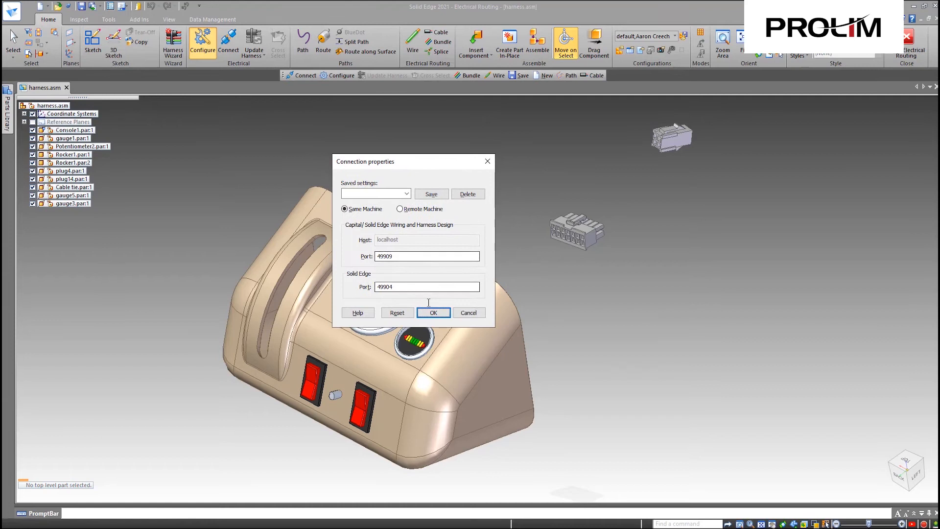
pyautogui.click(403, 256)
pyautogui.press('Tab')
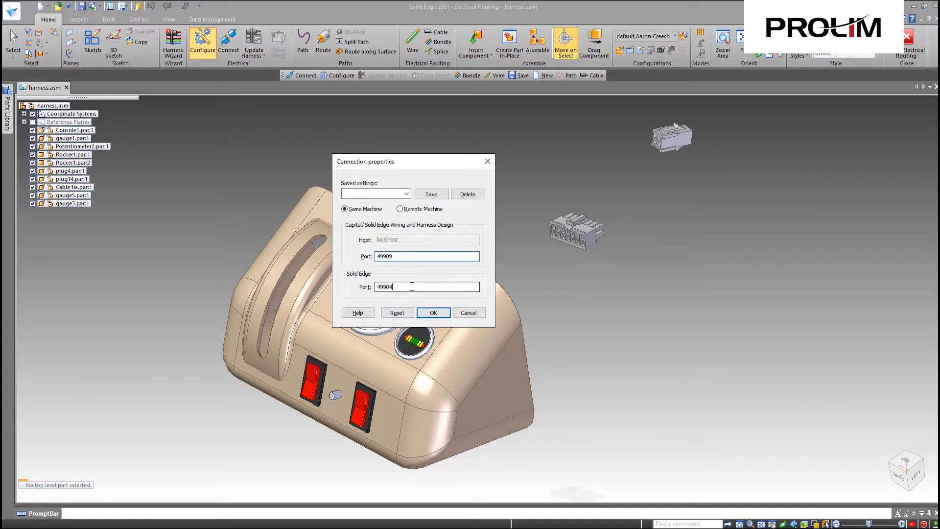
pyautogui.click(415, 257)
pyautogui.moveTo(399, 257); pyautogui.dragTo(361, 256)
pyautogui.moveTo(403, 288); pyautogui.dragTo(355, 289)
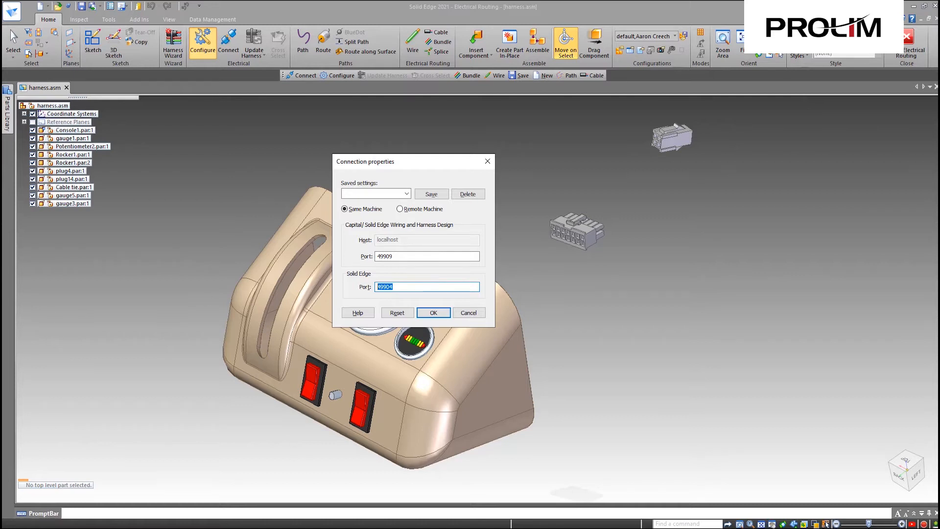
pyautogui.press('Return')
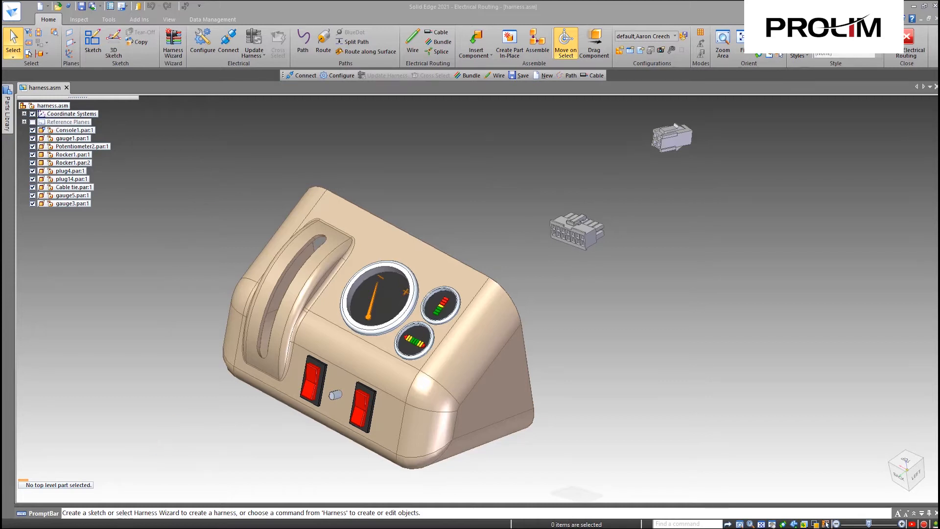
# Step: Switch to Solid Edge Wiring and Harness Design, check the Solid Edge Connect Bridge host and ports in its connection properties, and accept them
pyautogui.click(132, 527)
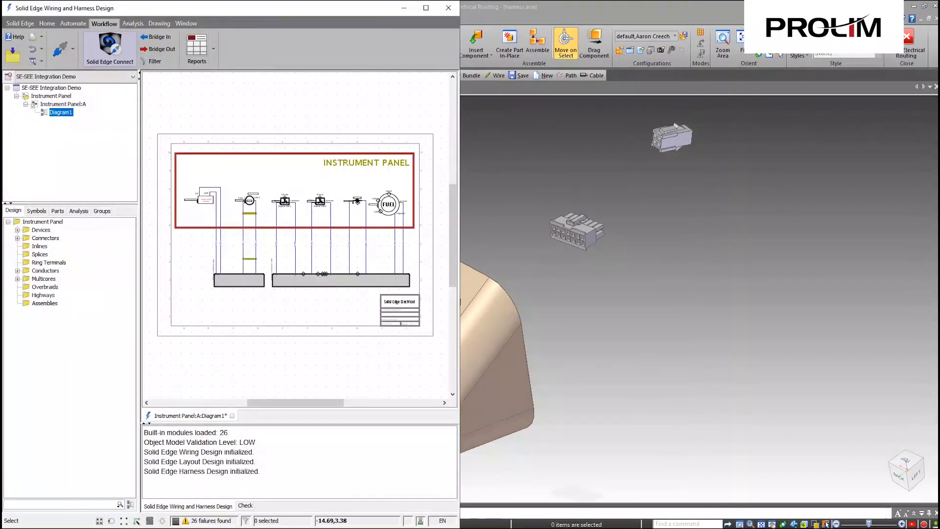
pyautogui.click(426, 9)
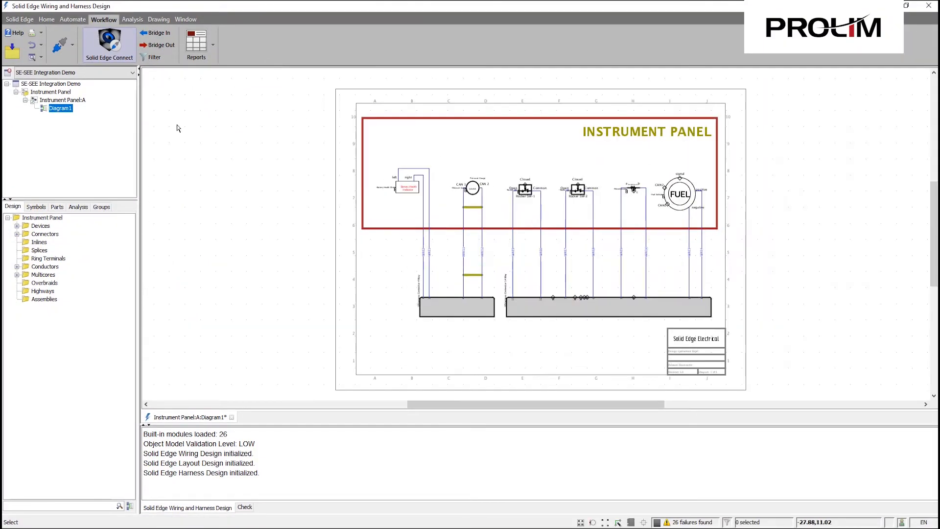
pyautogui.click(72, 47)
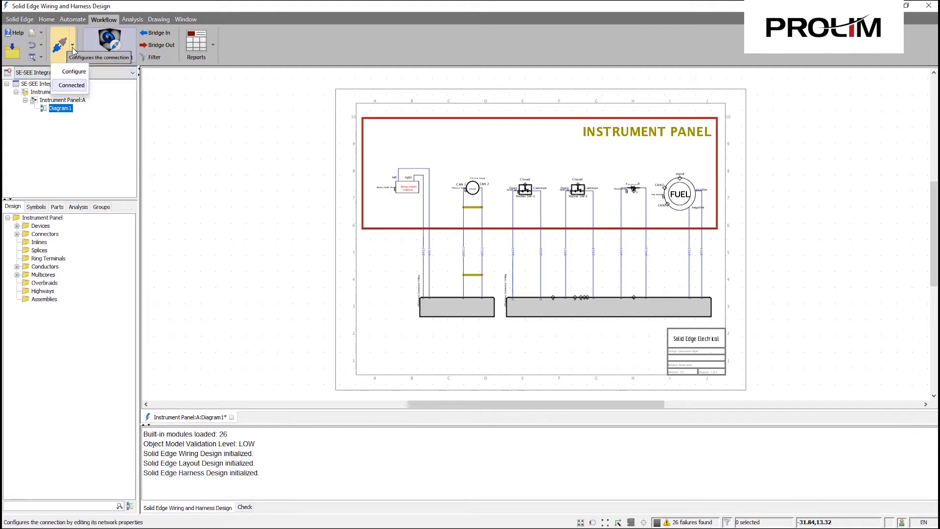
pyautogui.click(75, 73)
pyautogui.moveTo(495, 108); pyautogui.dragTo(486, 144)
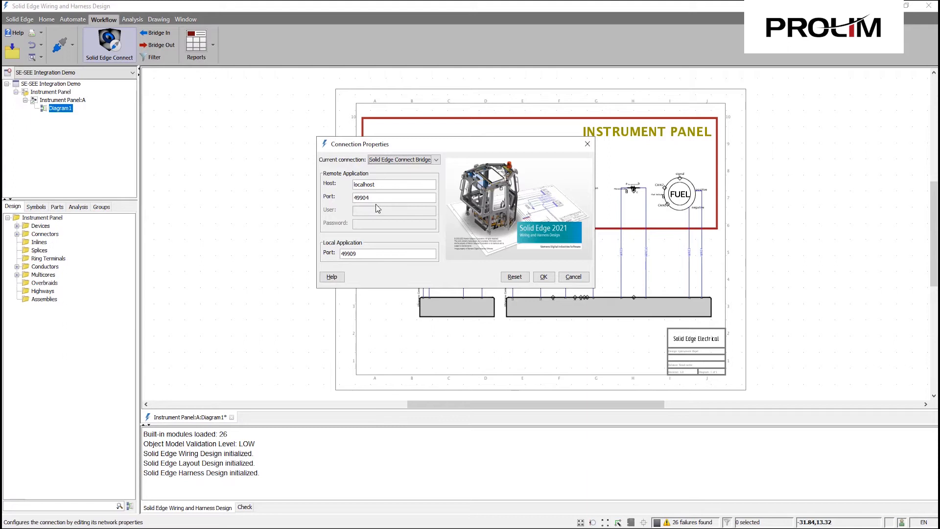
pyautogui.doubleClick(386, 186)
pyautogui.moveTo(380, 198); pyautogui.dragTo(348, 198)
pyautogui.click(379, 197)
pyautogui.doubleClick(370, 254)
pyautogui.click(541, 279)
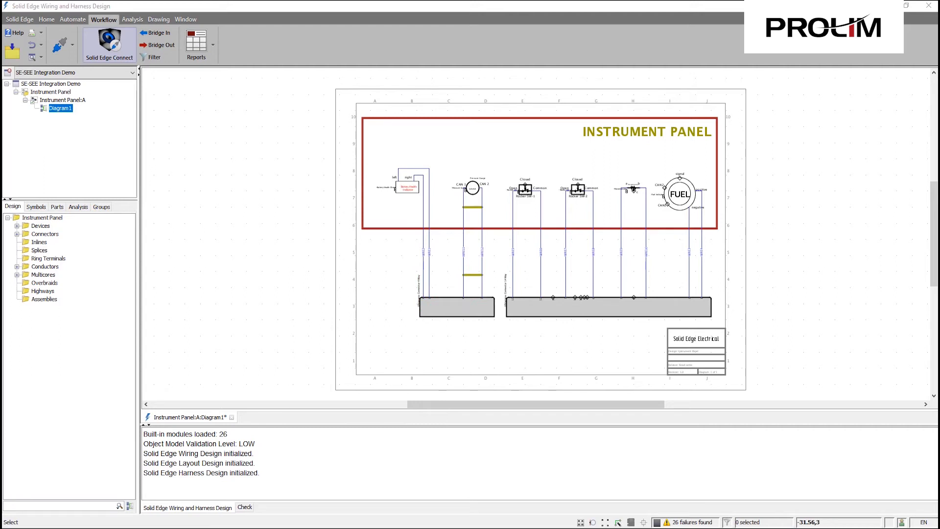
# Step: Show the wiring diagram and harness.asm side by side and start connected mode from the Solid Edge assembly
pyautogui.click(907, 6)
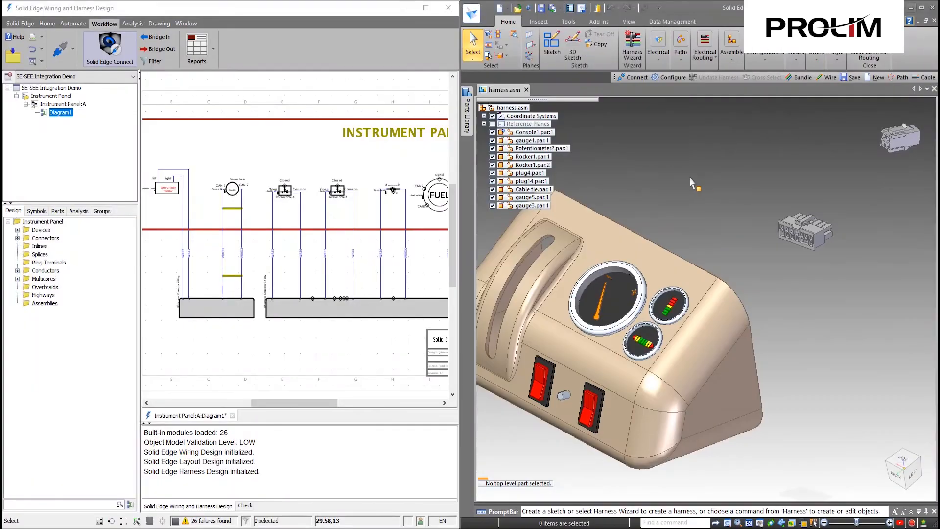
pyautogui.scroll(-2, 659, 181)
pyautogui.keyDown('shift'); pyautogui.moveTo(658, 181); pyautogui.dragTo(676, 213, button='middle'); pyautogui.keyUp('shift')
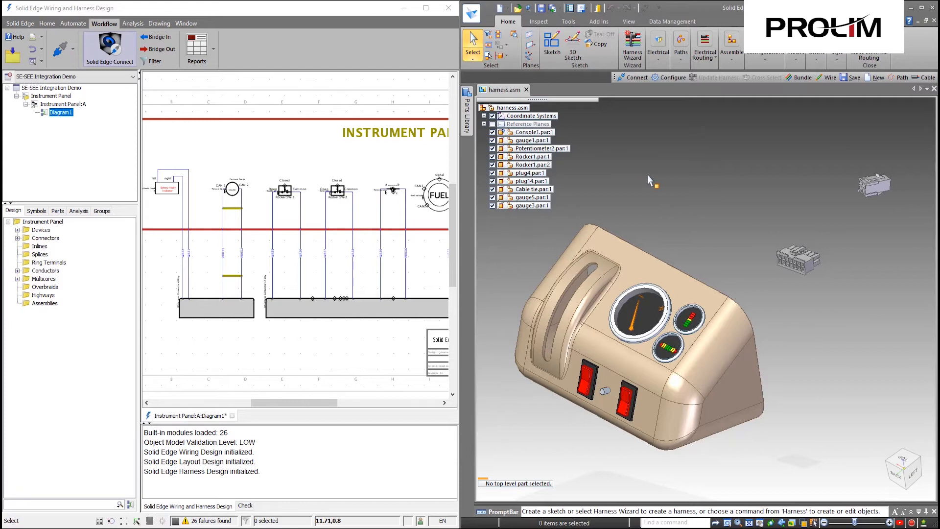
pyautogui.click(659, 58)
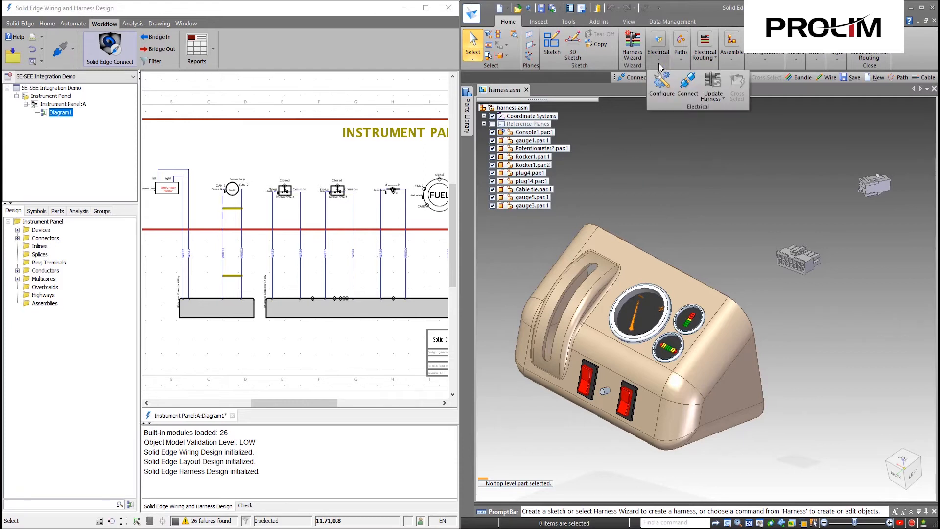
pyautogui.click(687, 85)
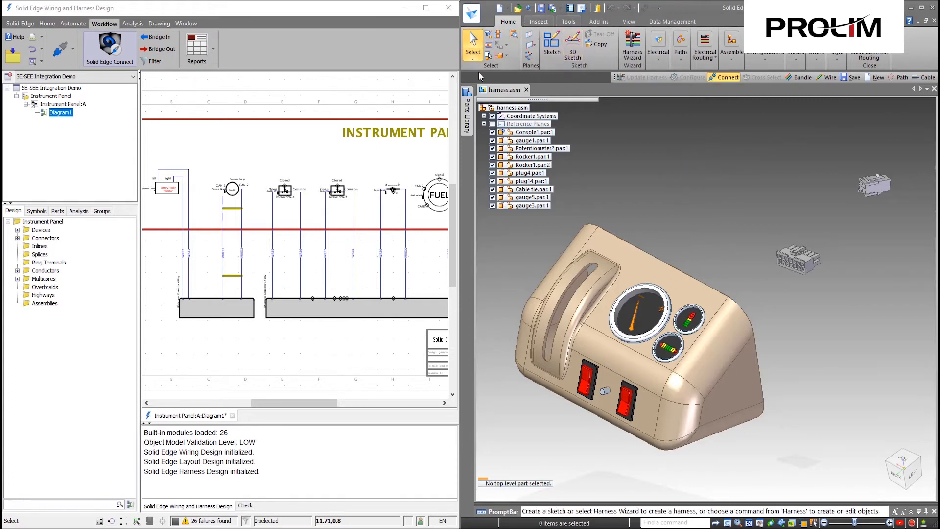
# Step: Show the Connected Mode Log Viewer over the assembly, read its host and port entries, and collapse it
pyautogui.click(583, 8)
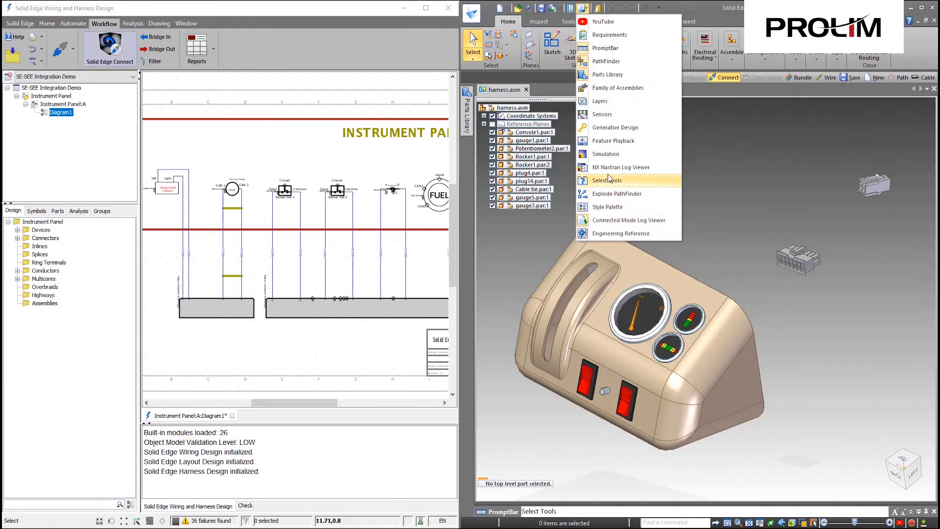
pyautogui.click(612, 221)
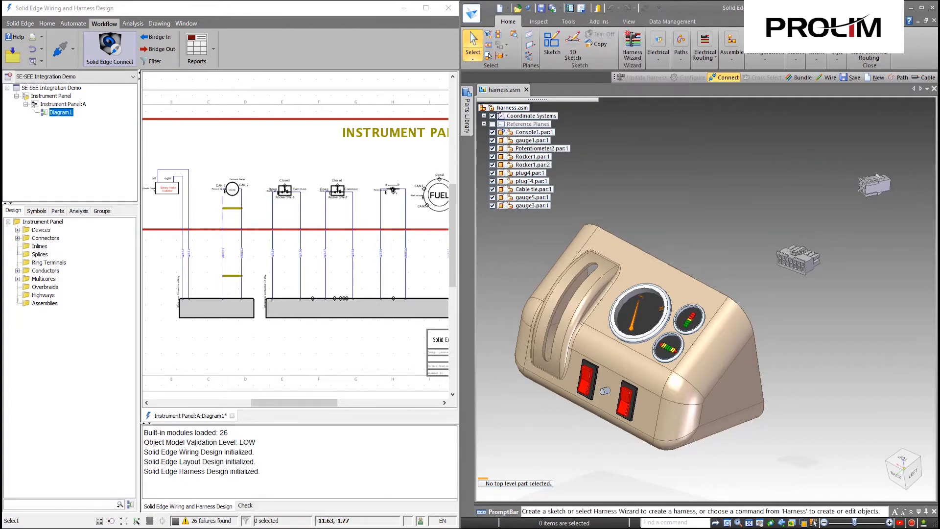
pyautogui.moveTo(160, 259); pyautogui.dragTo(148, 157, button='middle')
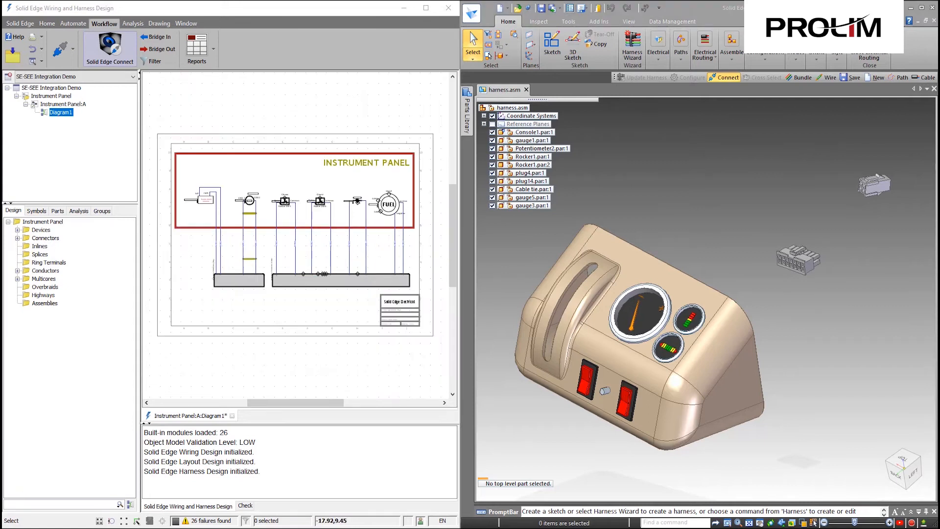
pyautogui.moveTo(522, 100); pyautogui.dragTo(640, 106)
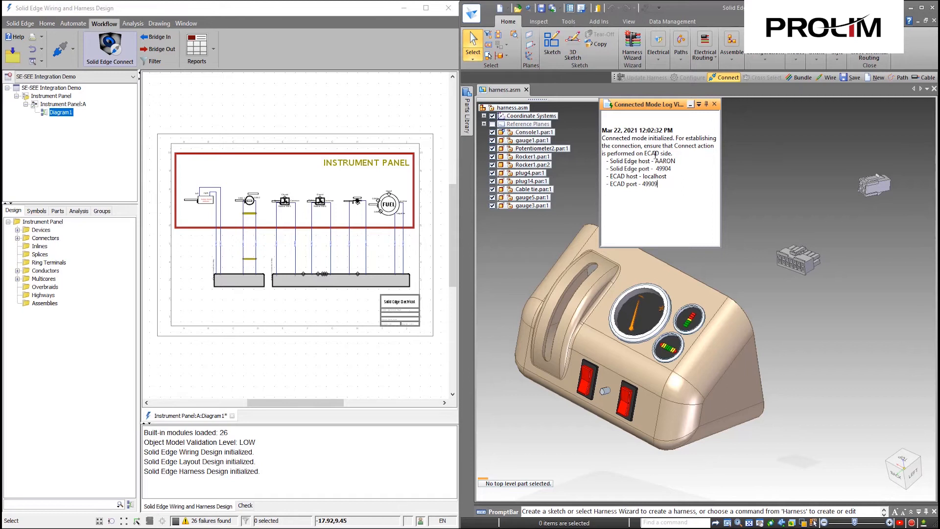
pyautogui.click(706, 104)
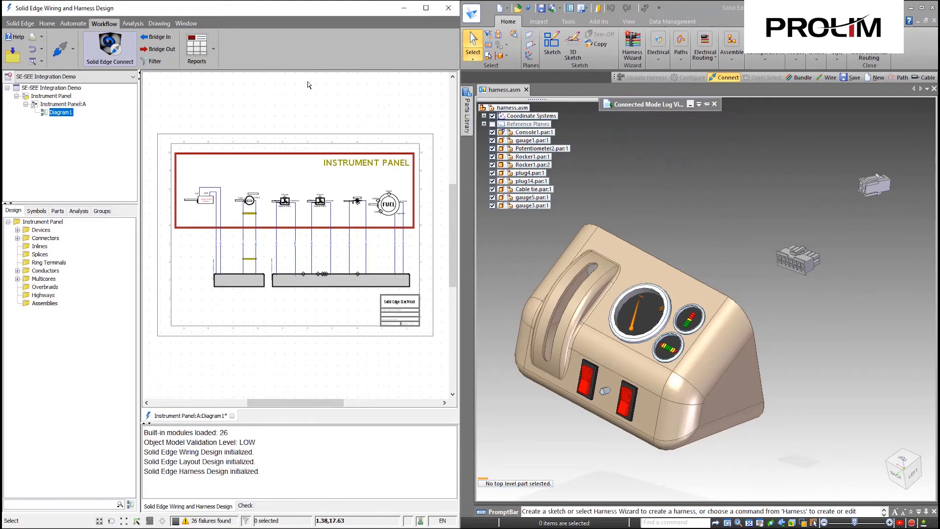
# Step: Establish the Solid Edge Connect link from the wiring design and check the new entry in the connected mode log
pyautogui.click(98, 57)
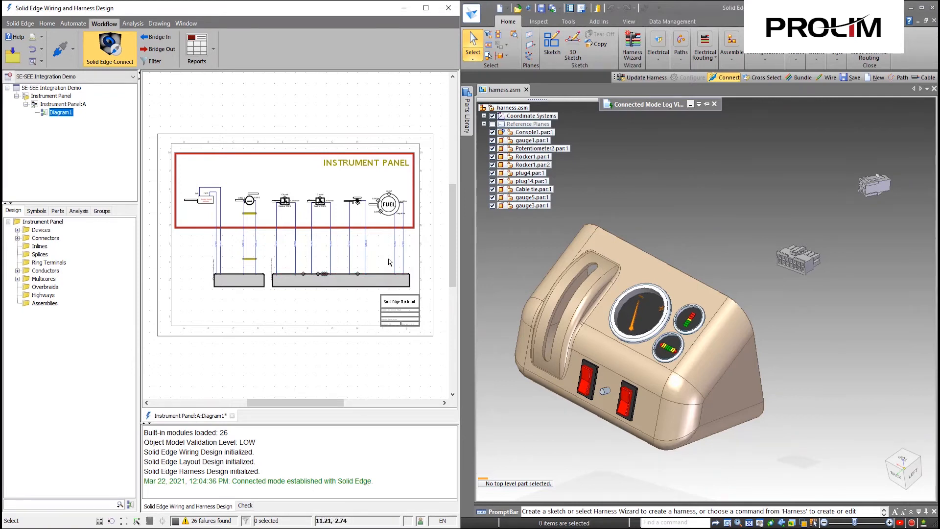
pyautogui.click(631, 107)
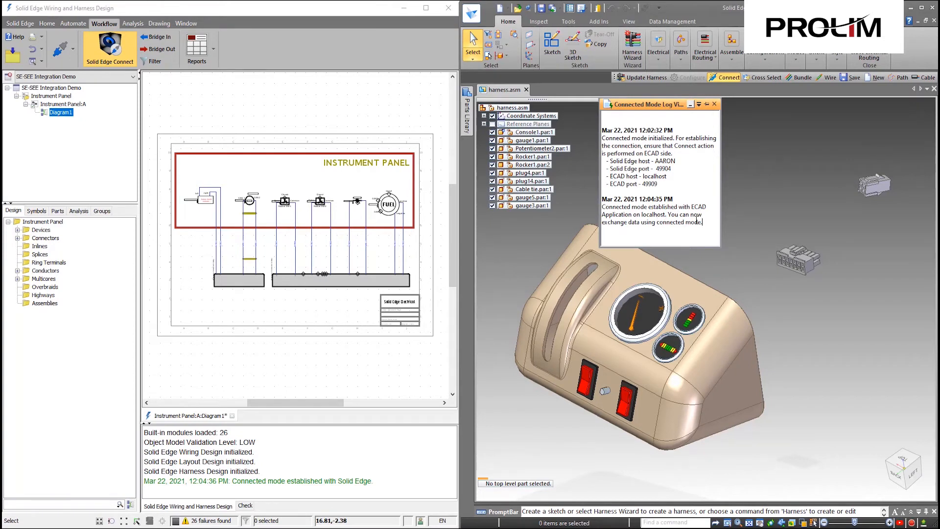
pyautogui.click(706, 105)
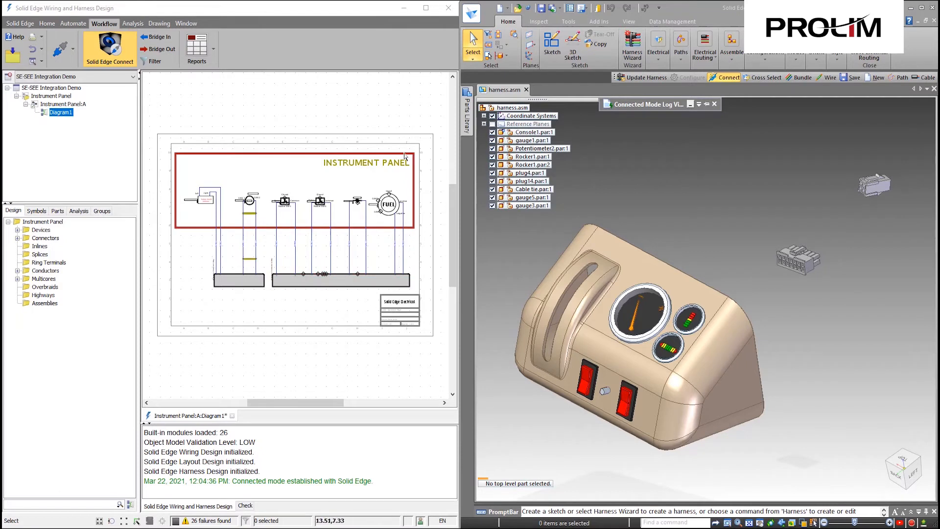
# Step: Bridge out the Instrument Panel design to Solid Edge over the live connection, then enlarge, examine and close the export report
pyautogui.moveTo(637, 304); pyautogui.dragTo(671, 277, button='middle')
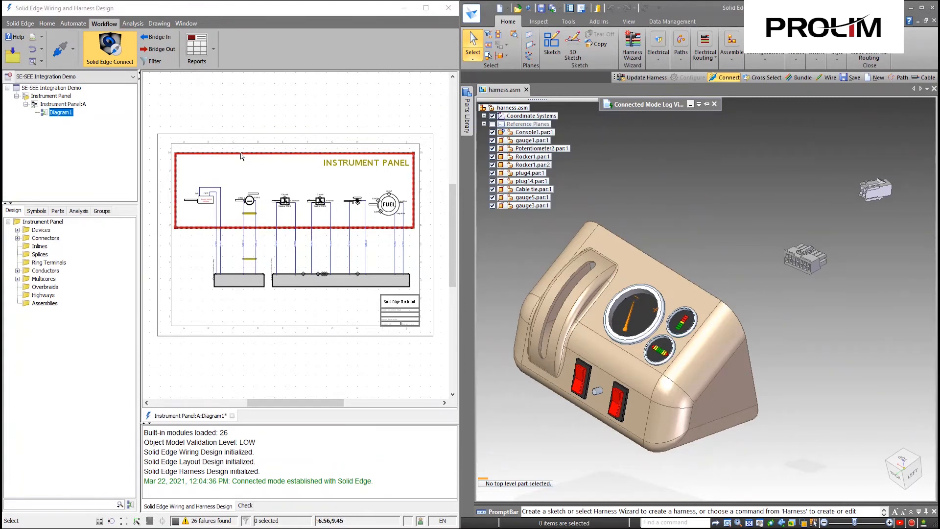
pyautogui.click(21, 168)
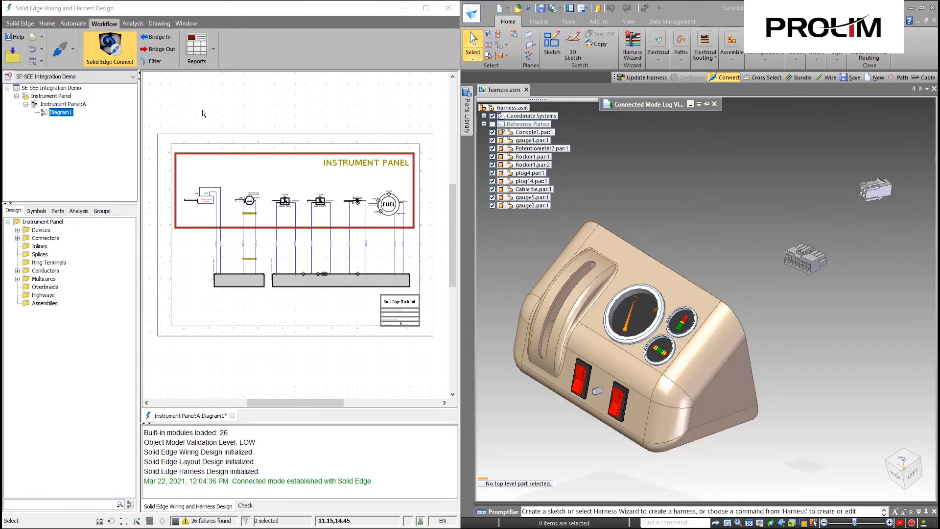
pyautogui.click(155, 50)
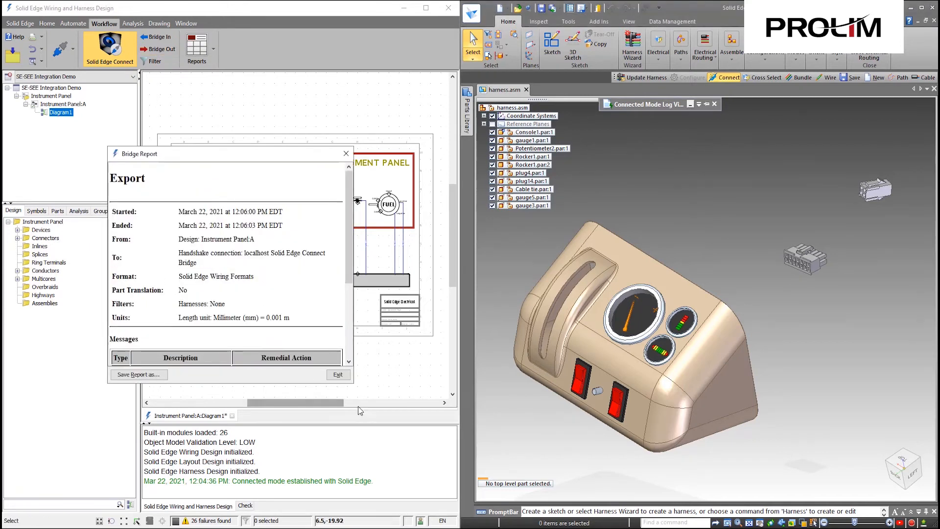
pyautogui.moveTo(354, 385); pyautogui.dragTo(440, 474)
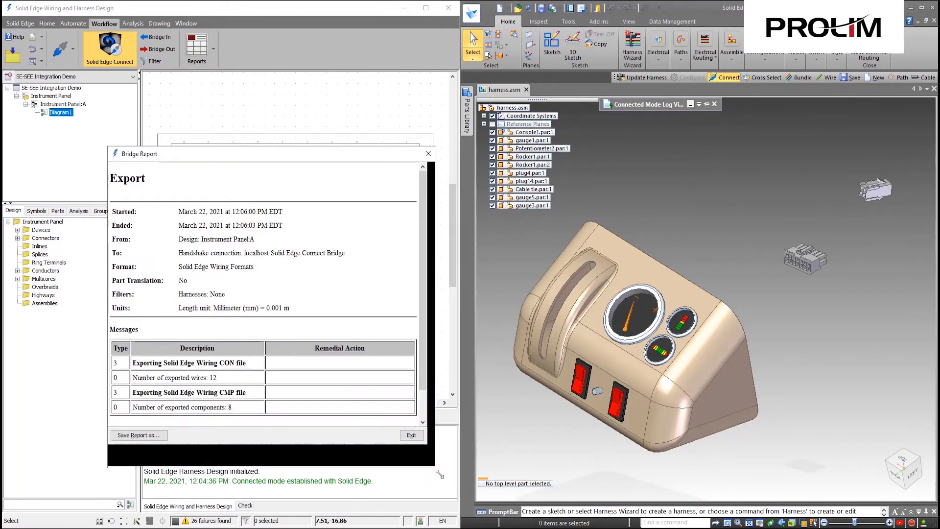
pyautogui.moveTo(205, 154); pyautogui.dragTo(166, 109)
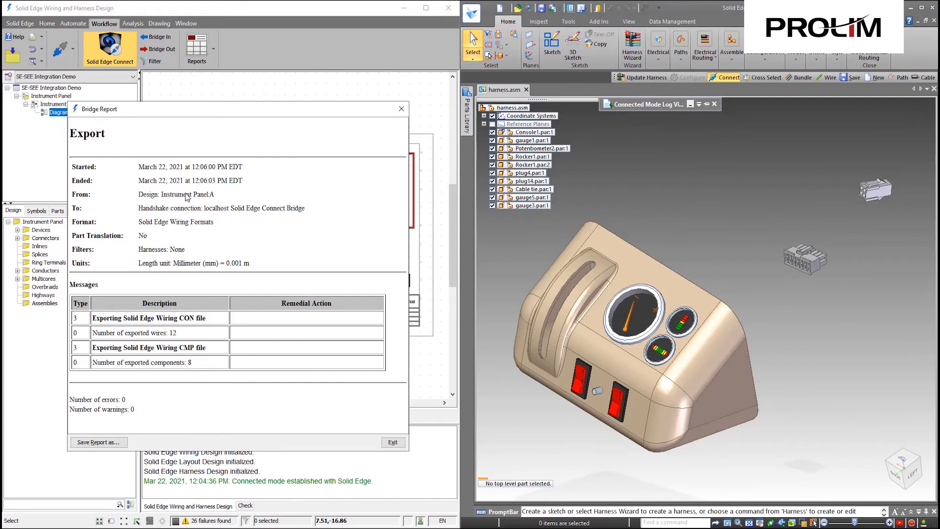
pyautogui.click(402, 108)
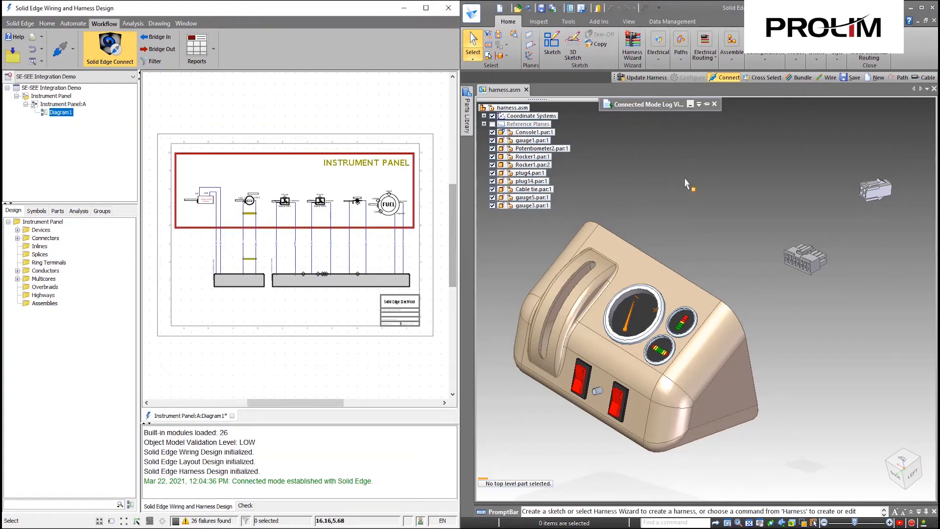
# Step: Update the harness with the data received from the wiring design, then enlarge and reposition the Assign Occurrence/Component dialog to show the Occurrence Name column
pyautogui.click(659, 62)
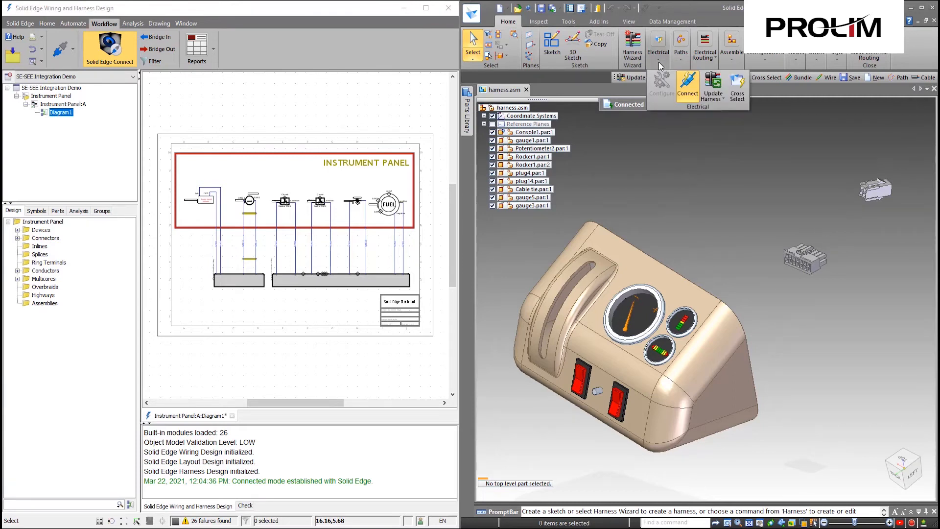
pyautogui.click(724, 99)
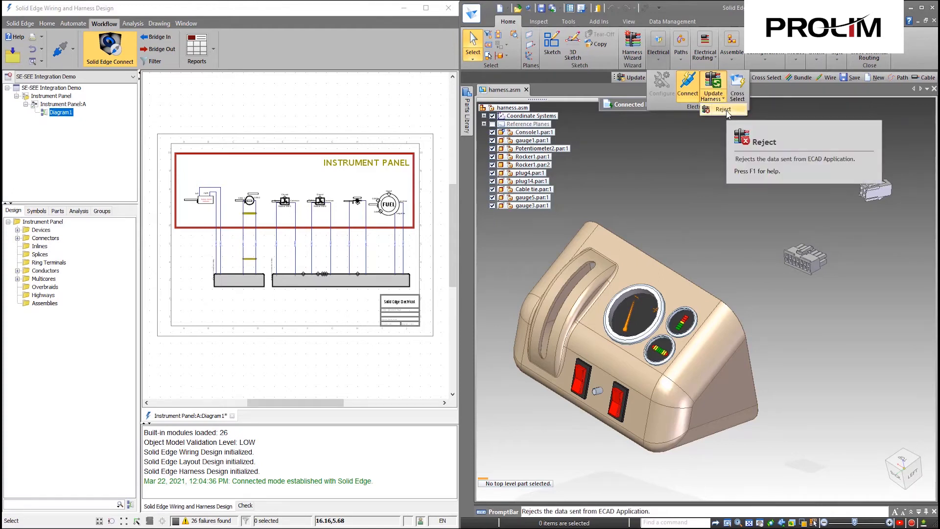
pyautogui.click(715, 83)
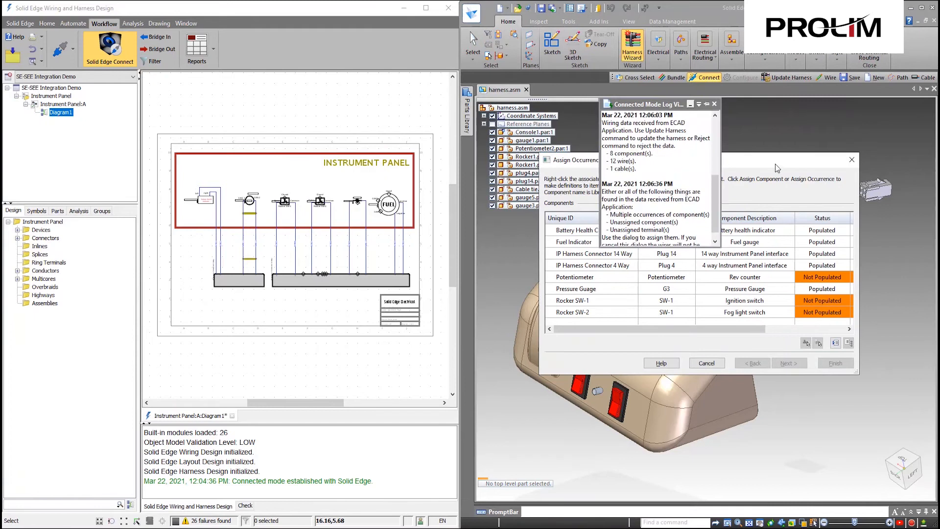
pyautogui.moveTo(763, 163); pyautogui.dragTo(734, 141)
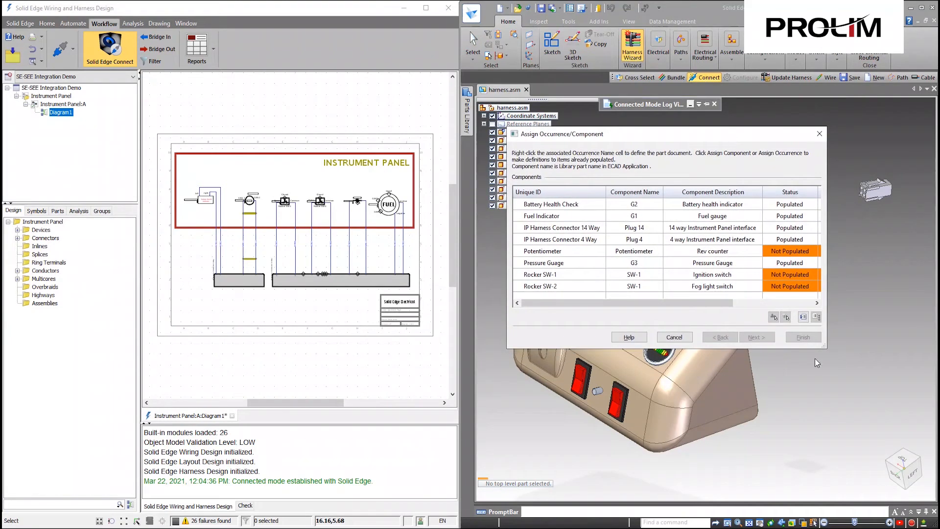
pyautogui.moveTo(827, 349); pyautogui.dragTo(920, 413)
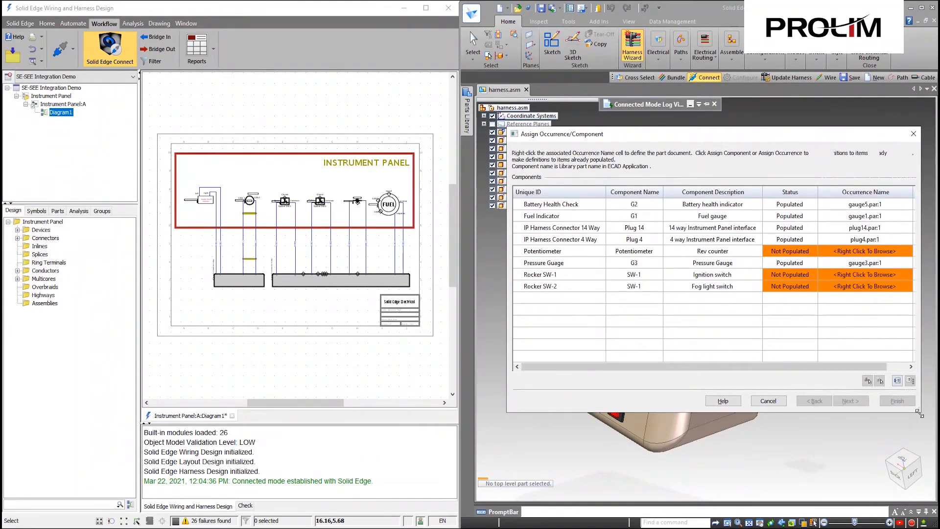
pyautogui.moveTo(673, 154); pyautogui.dragTo(671, 163)
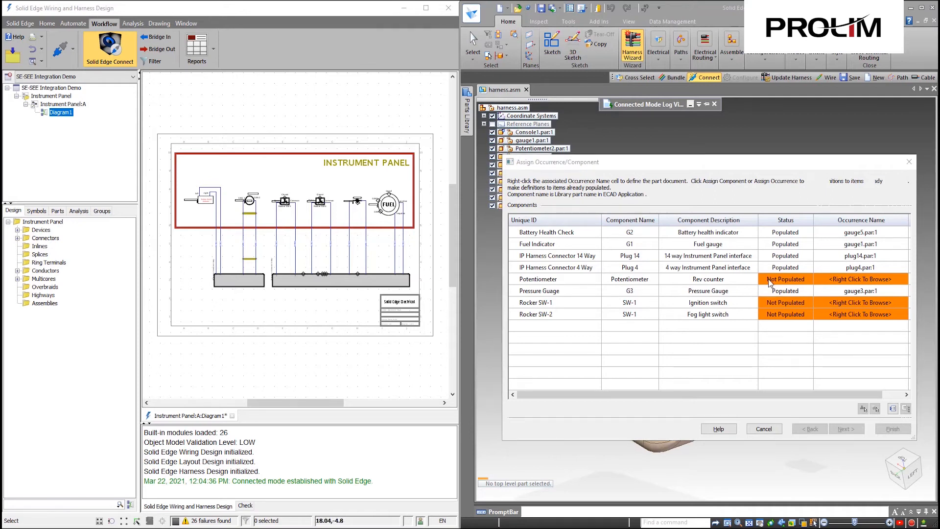
# Step: Assign the assembly occurrence Potentiometer2.par:1 to the unpopulated Potentiometer component
pyautogui.rightClick(782, 284)
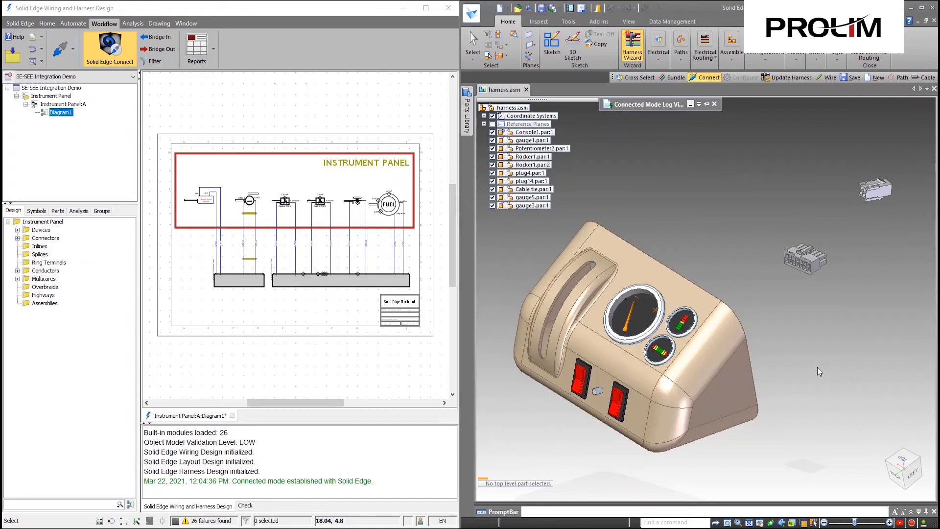
pyautogui.click(819, 371)
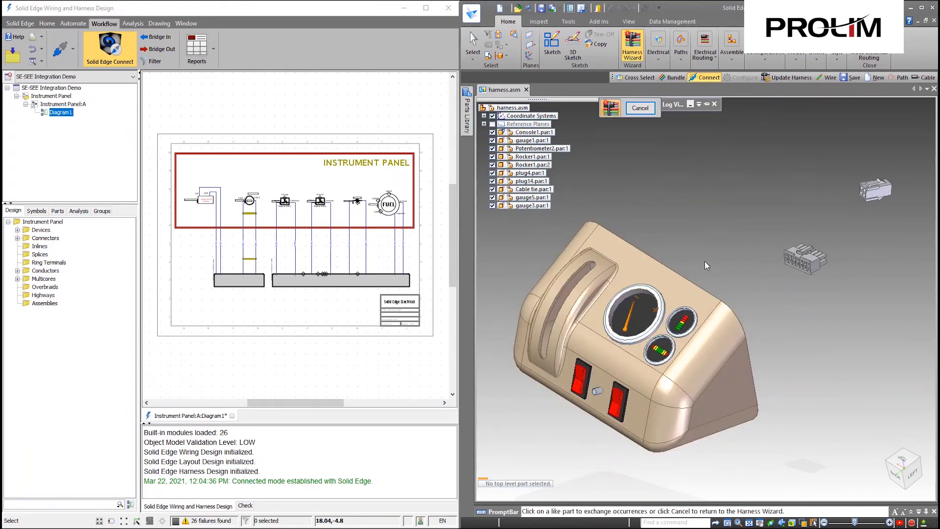
pyautogui.moveTo(710, 260); pyautogui.dragTo(531, 253, button='middle')
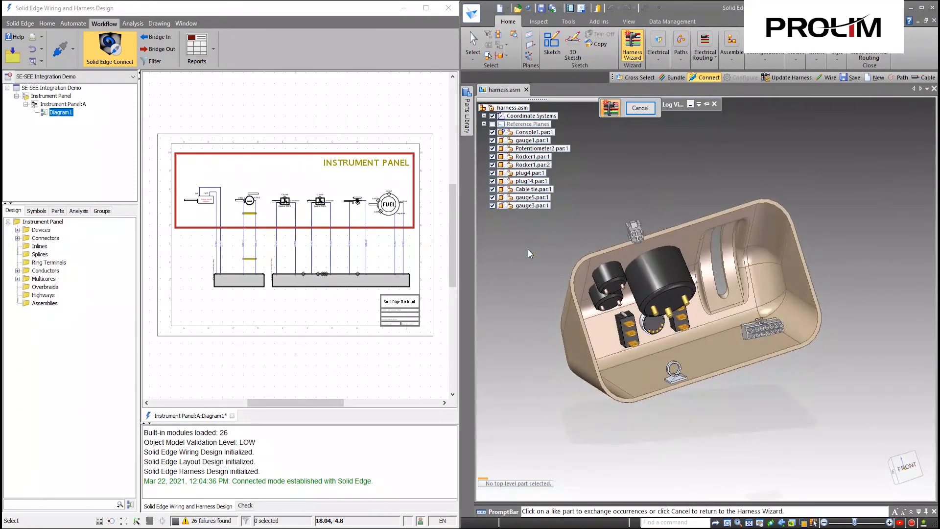
pyautogui.click(538, 149)
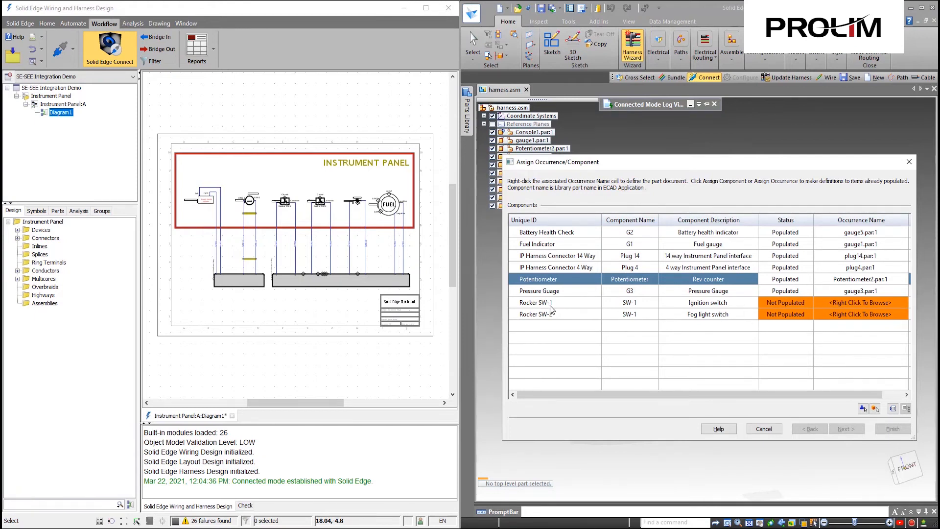
# Step: Assign occurrence Rocker1.par:1 to Rocker SW-1 and Rocker1.par:2 to Rocker SW-2
pyautogui.rightClick(779, 308)
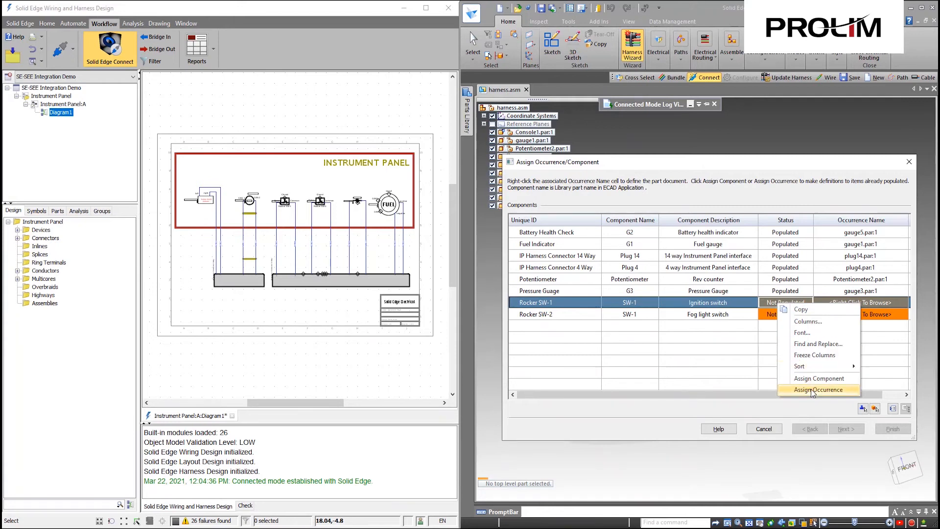
pyautogui.click(812, 390)
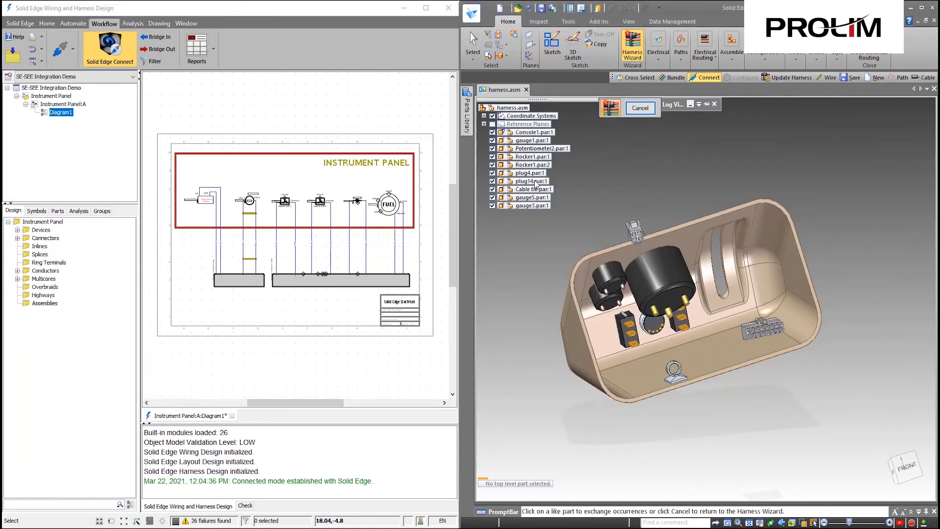
pyautogui.click(532, 158)
pyautogui.rightClick(785, 319)
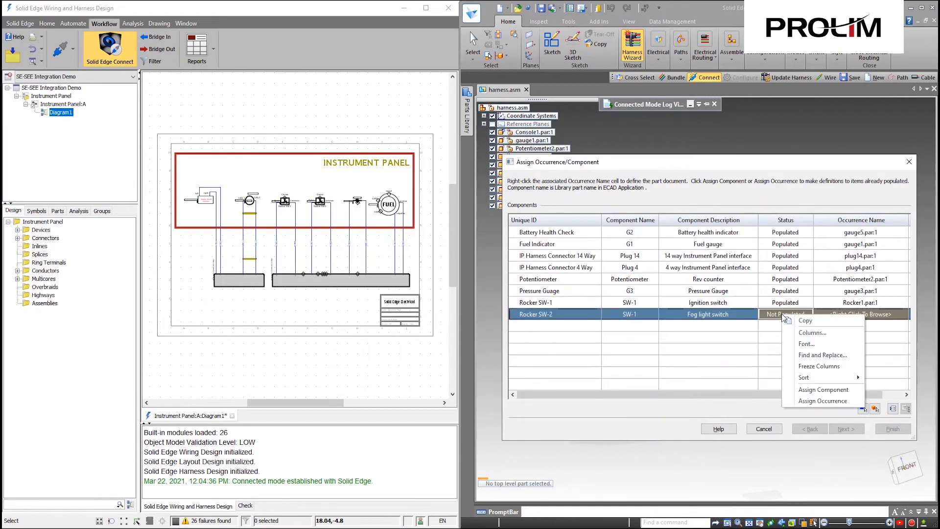
pyautogui.click(808, 390)
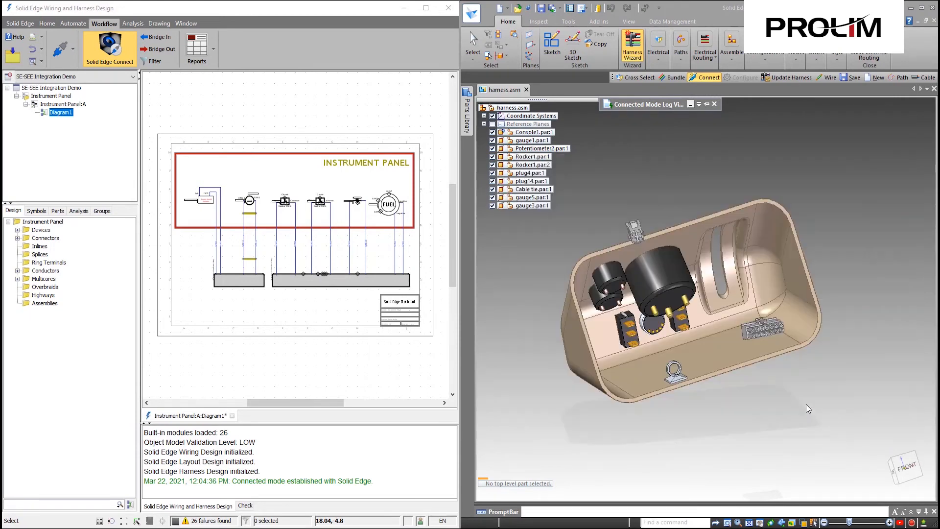
pyautogui.click(530, 166)
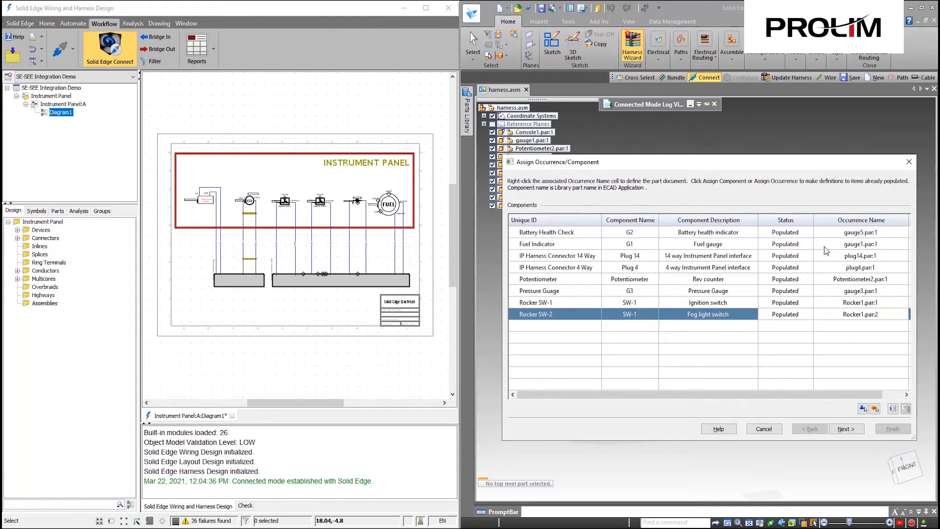
# Step: Continue to the terminal assignment stage and review the connection columns for all wires
pyautogui.click(847, 430)
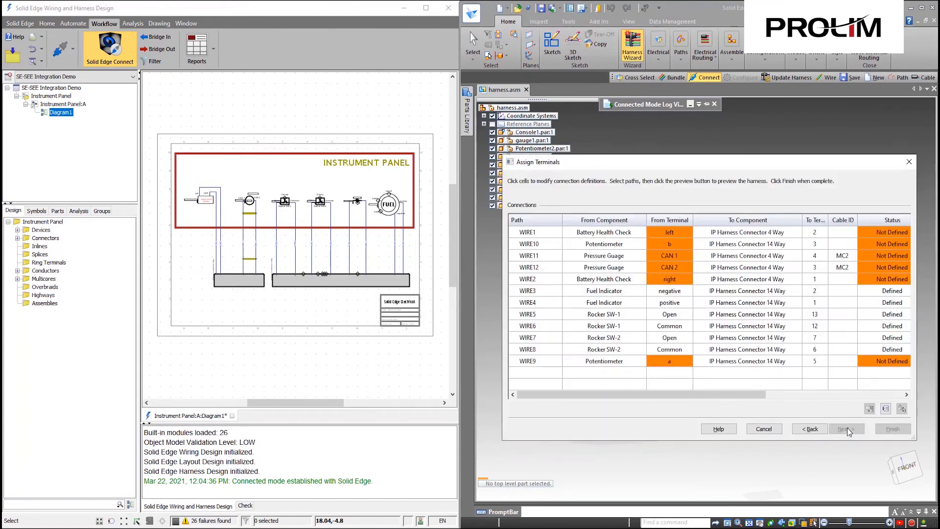
pyautogui.moveTo(734, 163); pyautogui.dragTo(732, 149)
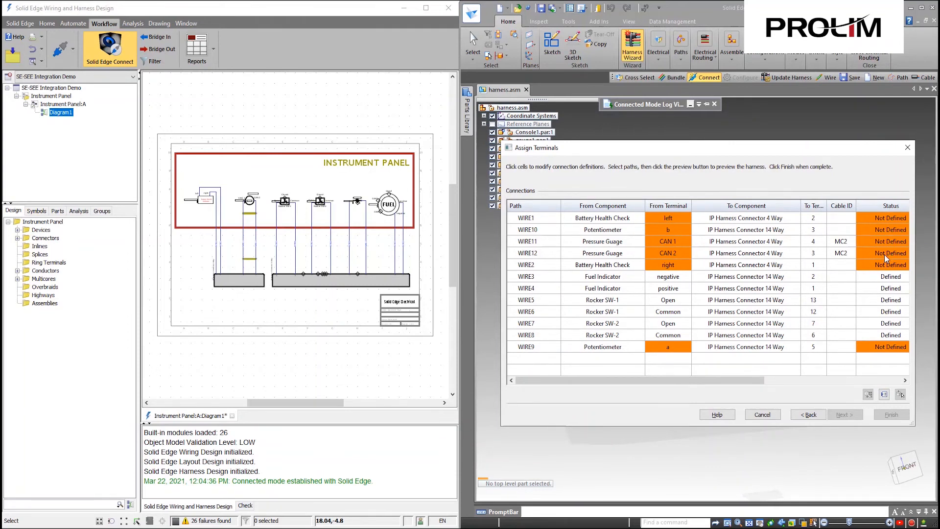
pyautogui.hscroll(1, 702, 249)
pyautogui.hscroll(-1, 698, 246)
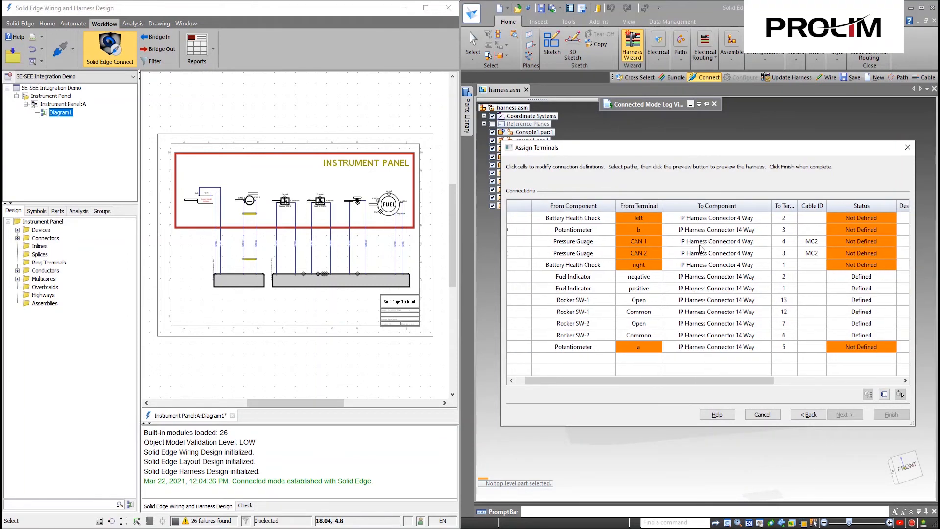
# Step: Assign the left terminal of Battery Health Check on WIRE1 to a pin's circular edge on the highlighted gauge
pyautogui.rightClick(665, 219)
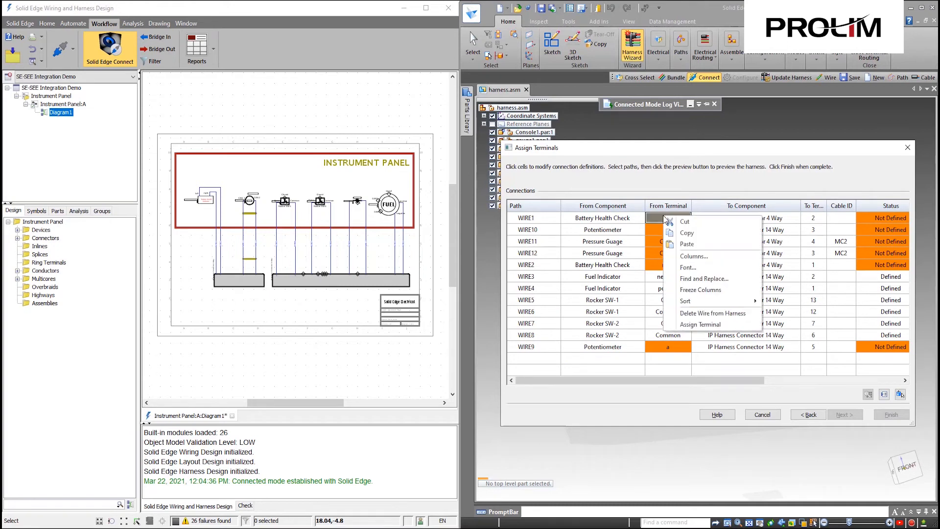
pyautogui.click(693, 325)
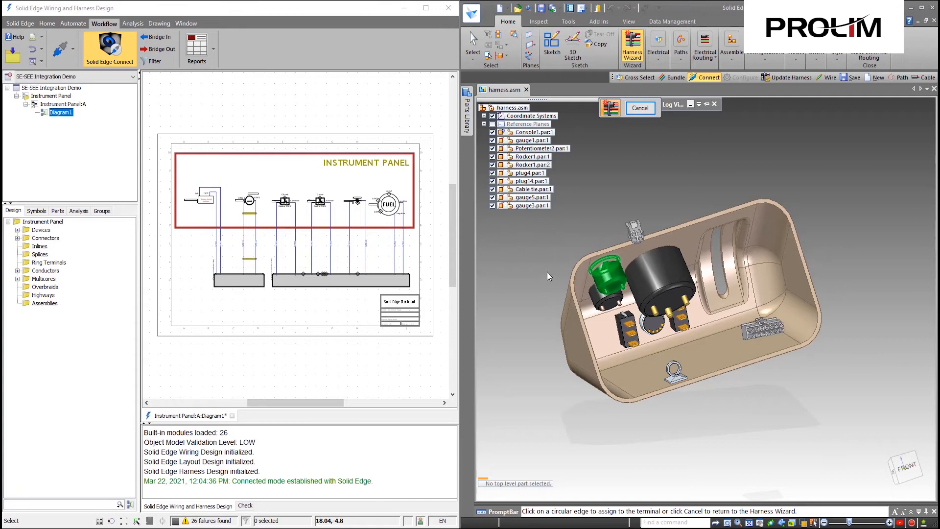
pyautogui.scroll(4, 549, 276)
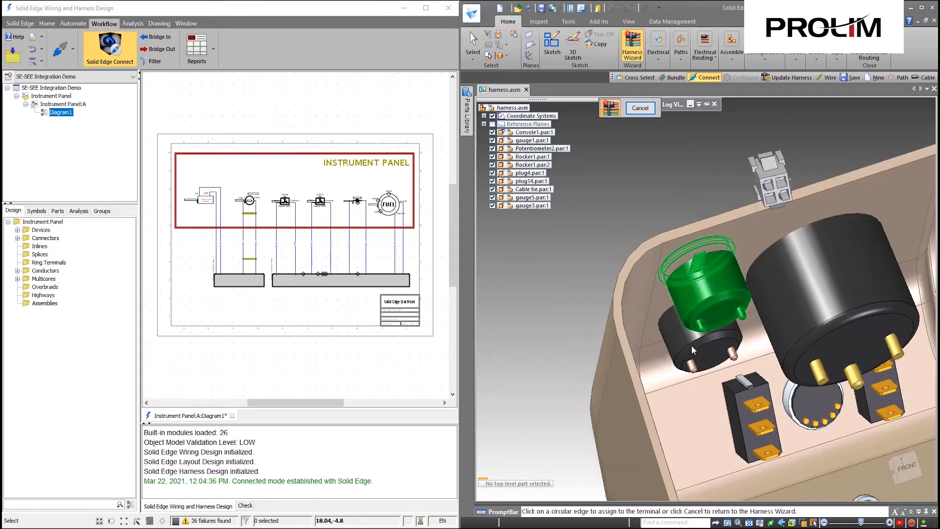
pyautogui.click(705, 333)
pyautogui.click(675, 223)
pyautogui.click(690, 327)
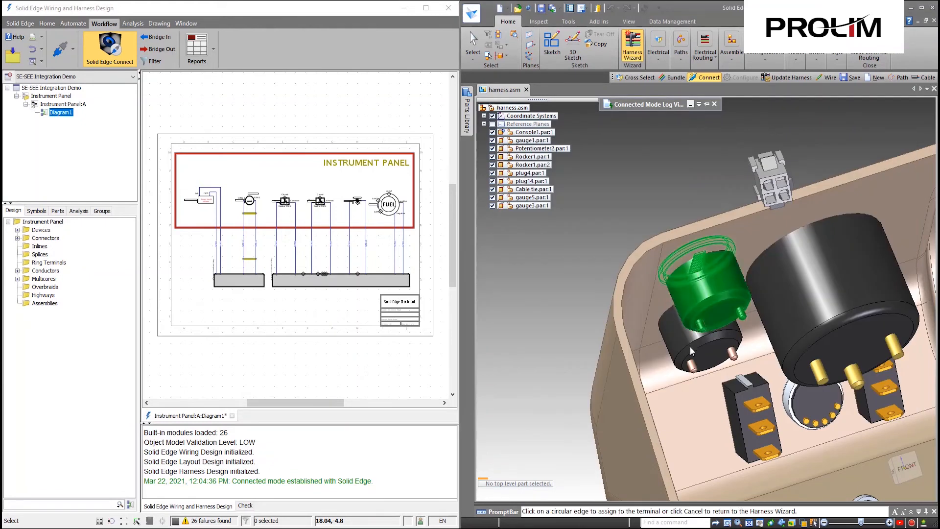
pyautogui.click(745, 325)
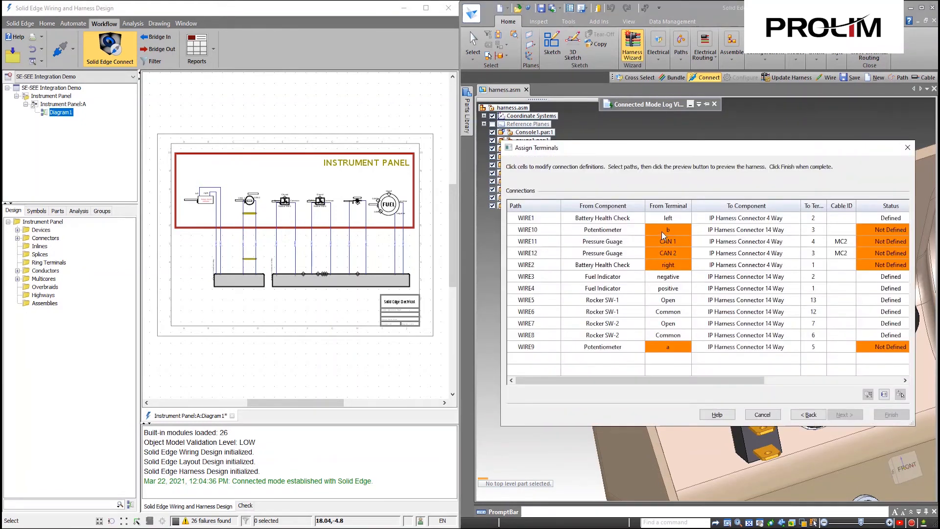
# Step: Assign Potentiometer terminal b on WIRE10 to the circular edge of the leftmost pin on the potentiometer's back
pyautogui.click(665, 236)
pyautogui.click(691, 327)
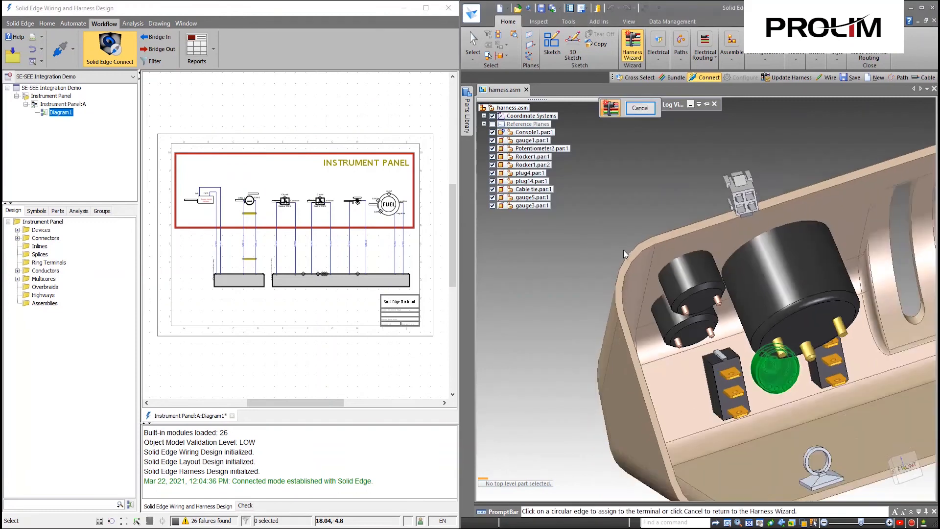
pyautogui.click(770, 375)
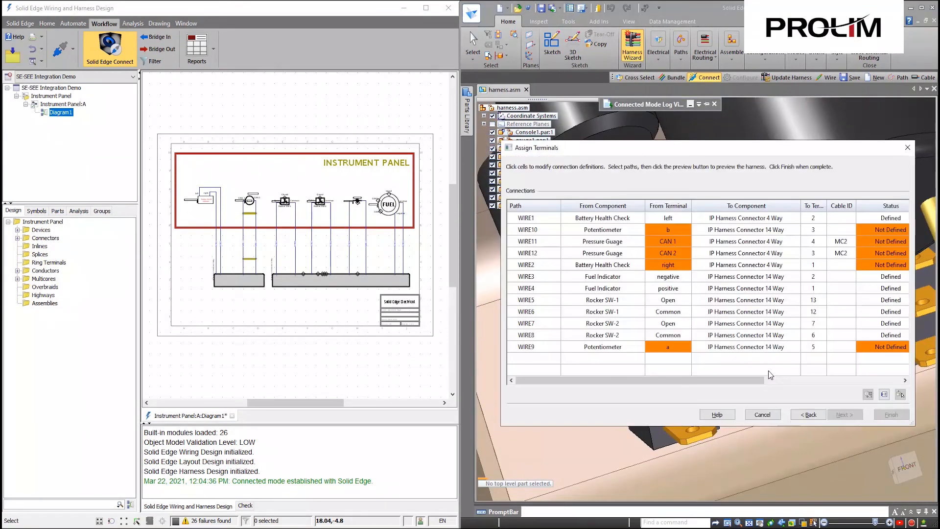
pyautogui.click(670, 230)
pyautogui.click(693, 332)
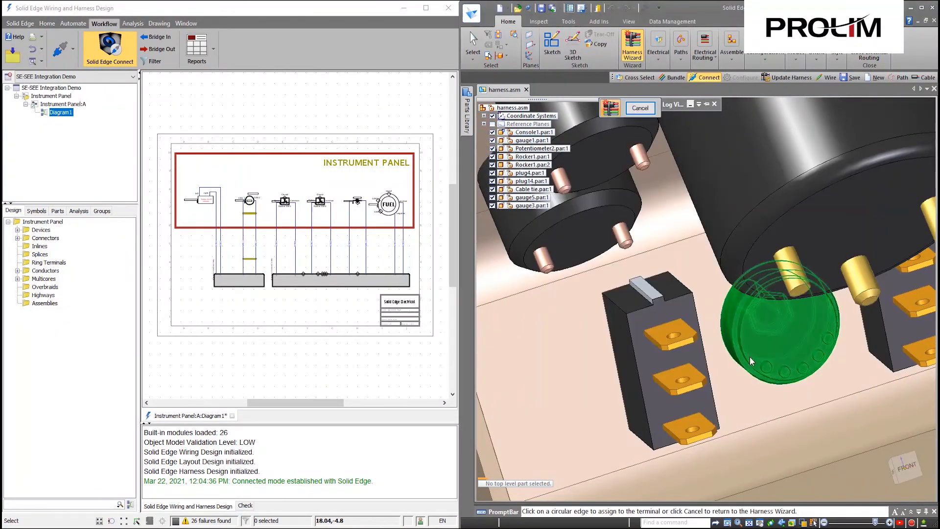
pyautogui.click(765, 376)
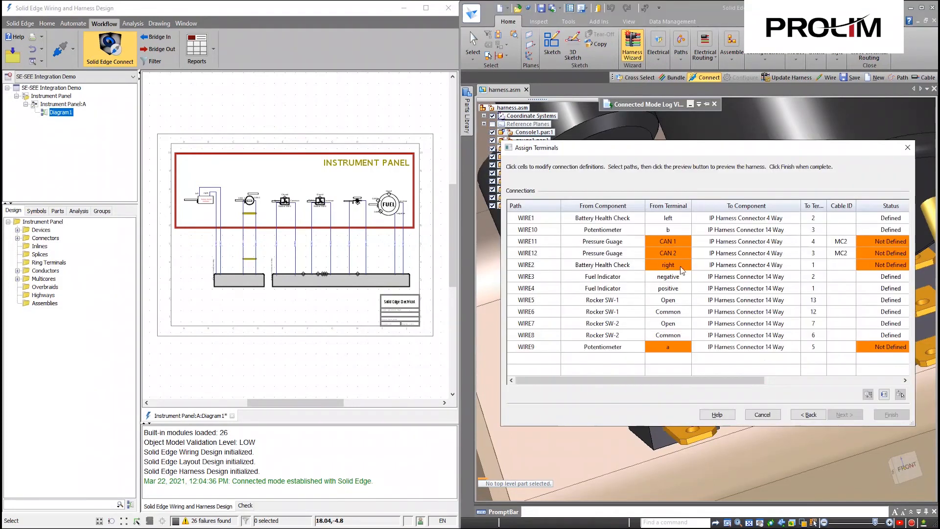
# Step: Assign Pressure Guage terminal CAN 1 on WIRE11 to the circular edge of the highlighted gauge's left pin
pyautogui.click(667, 245)
pyautogui.click(725, 347)
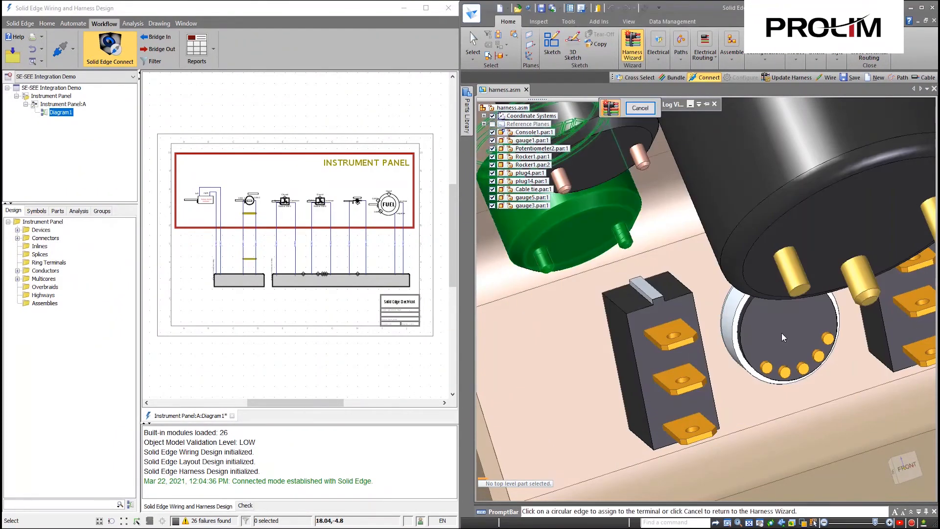
pyautogui.scroll(-3, 648, 250)
pyautogui.click(644, 249)
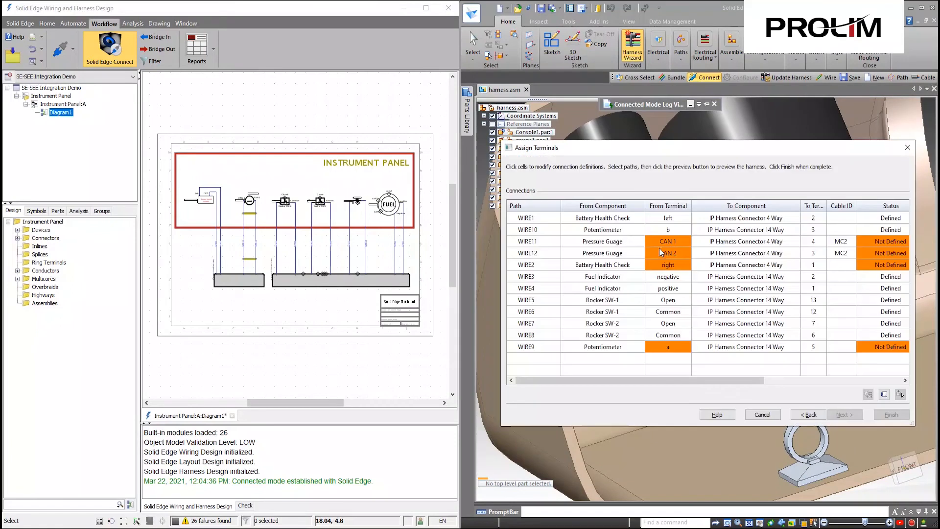
pyautogui.rightClick(668, 242)
pyautogui.click(691, 351)
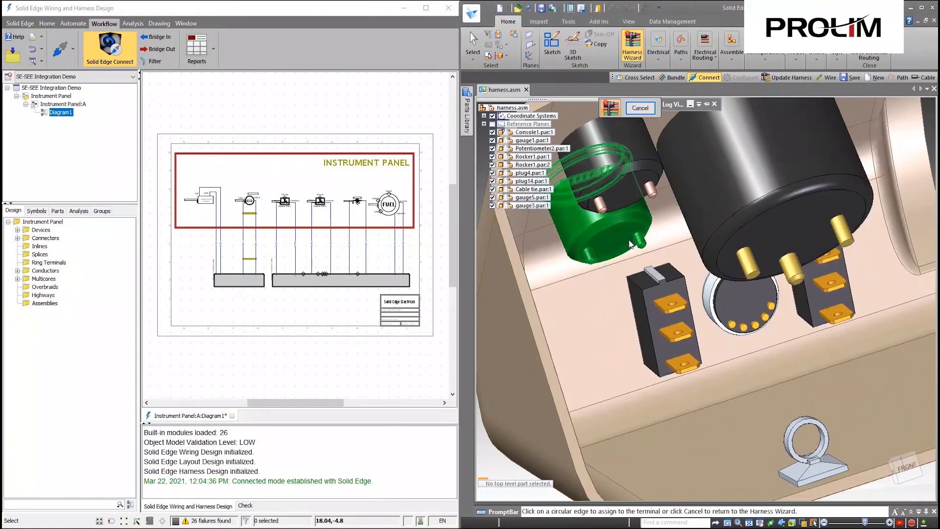
pyautogui.click(591, 261)
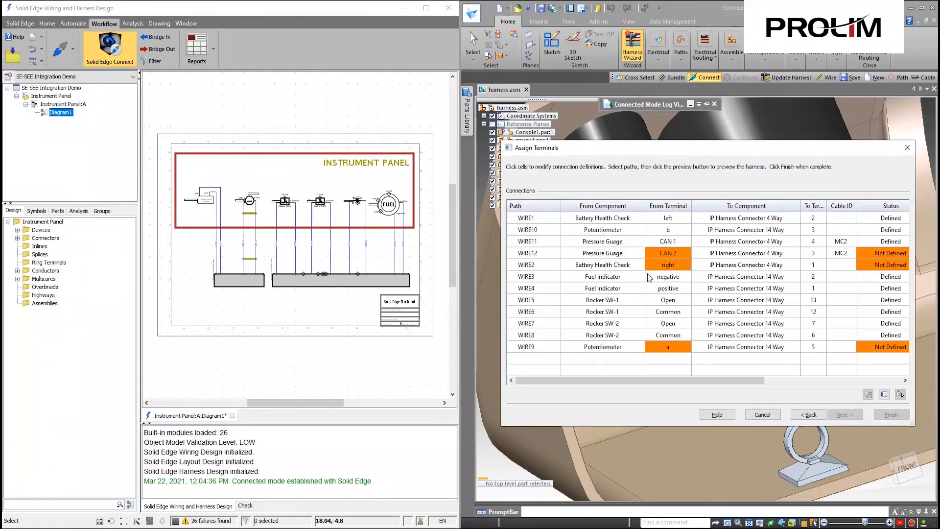
# Step: Assign Pressure Guage terminal CAN 2 on WIRE12 to the circular edge of the same gauge's right pin
pyautogui.rightClick(666, 253)
pyautogui.click(691, 362)
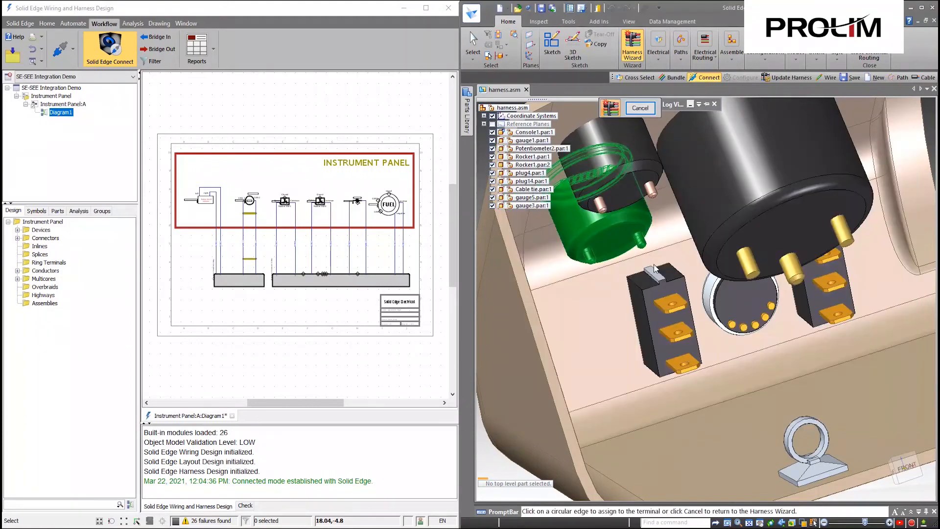
pyautogui.click(644, 249)
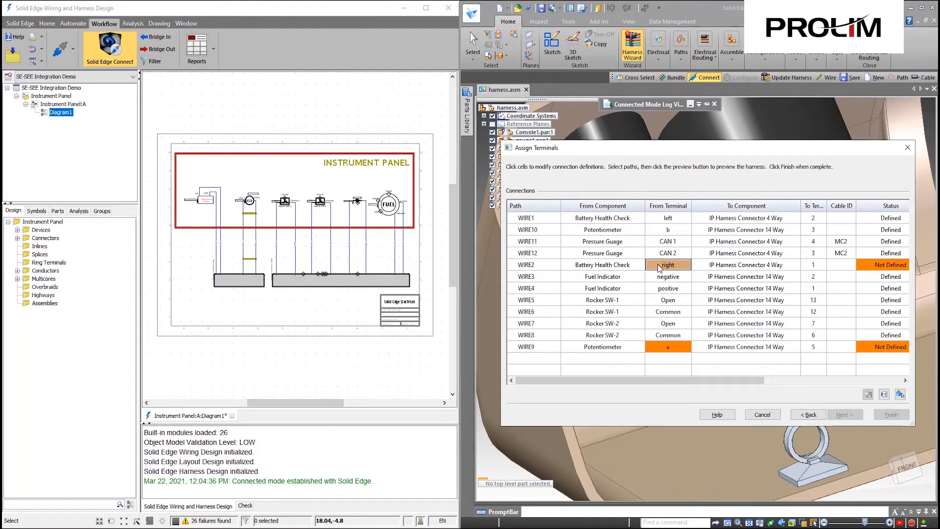
# Step: Assign the right terminal of Battery Health Check on WIRE2 to the circular edge of its gauge's right pin
pyautogui.rightClick(660, 266)
pyautogui.click(693, 373)
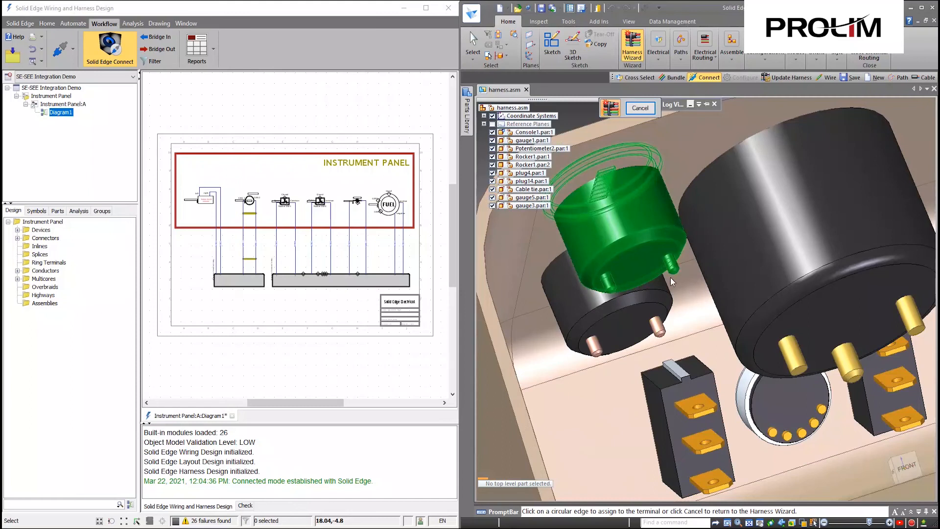
pyautogui.click(678, 277)
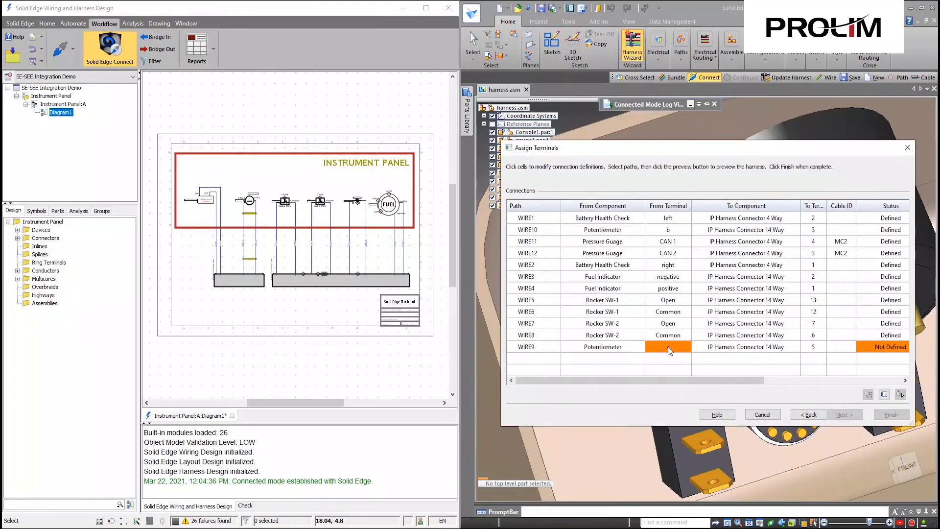
# Step: Assign Potentiometer terminal a on WIRE9 to the circular edge of the second pin from the left on the potentiometer's back, and finish the harness
pyautogui.rightClick(669, 347)
pyautogui.click(689, 456)
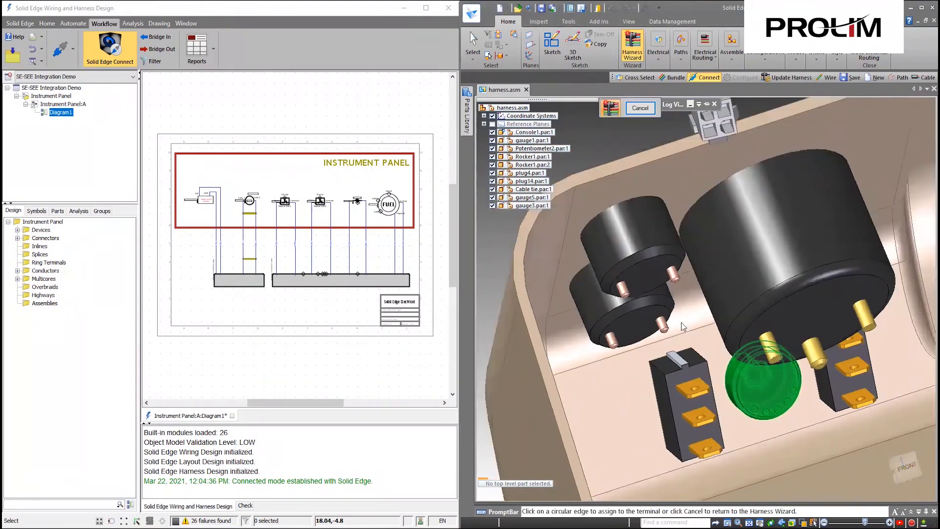
pyautogui.click(740, 383)
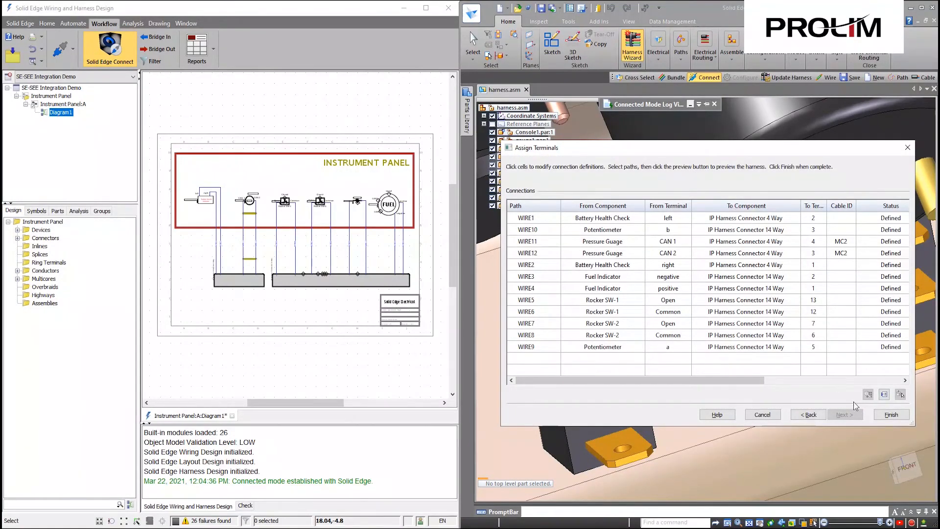
pyautogui.click(892, 415)
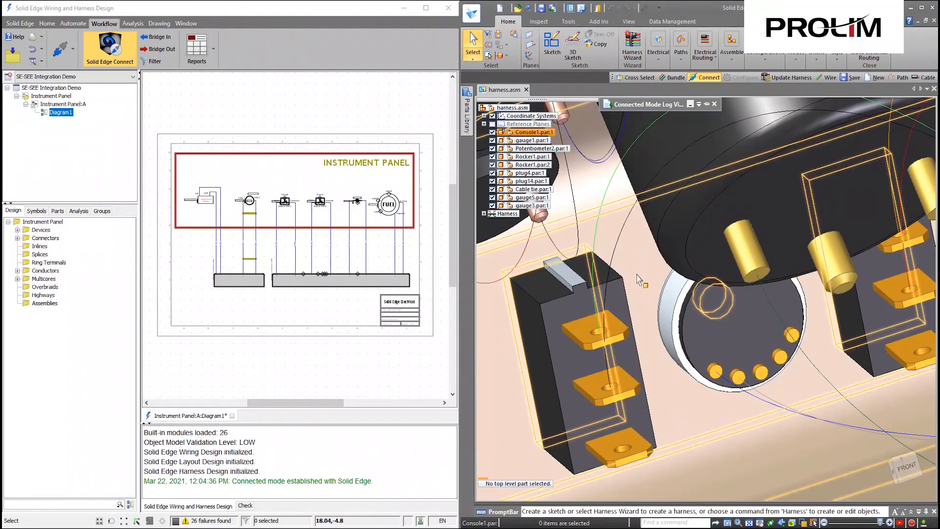
# Step: Examine the routed wires between the console components and both plugs in the 3D assembly
pyautogui.scroll(-5, 639, 281)
pyautogui.moveTo(639, 282); pyautogui.dragTo(637, 342, button='middle')
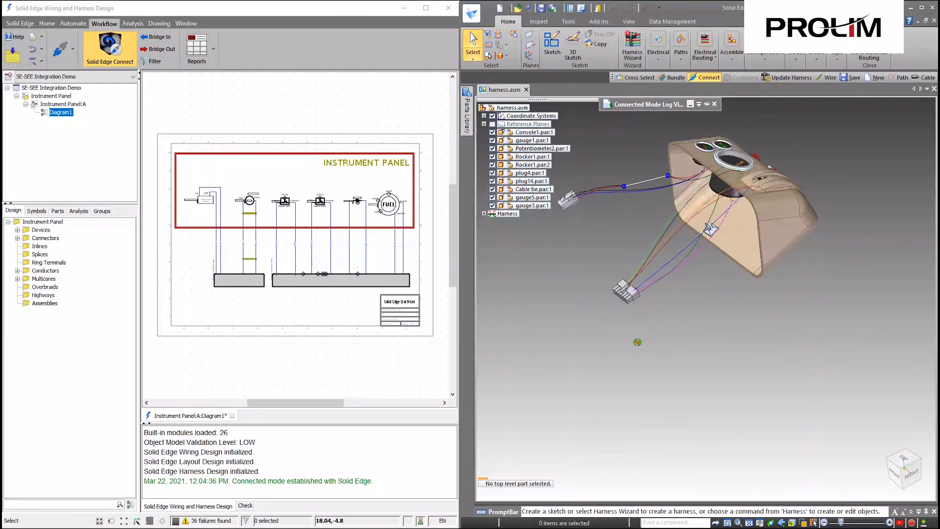
pyautogui.scroll(2, 631, 210)
pyautogui.scroll(3, 632, 211)
pyautogui.scroll(-3, 640, 218)
pyautogui.moveTo(647, 240); pyautogui.dragTo(575, 305, button='middle')
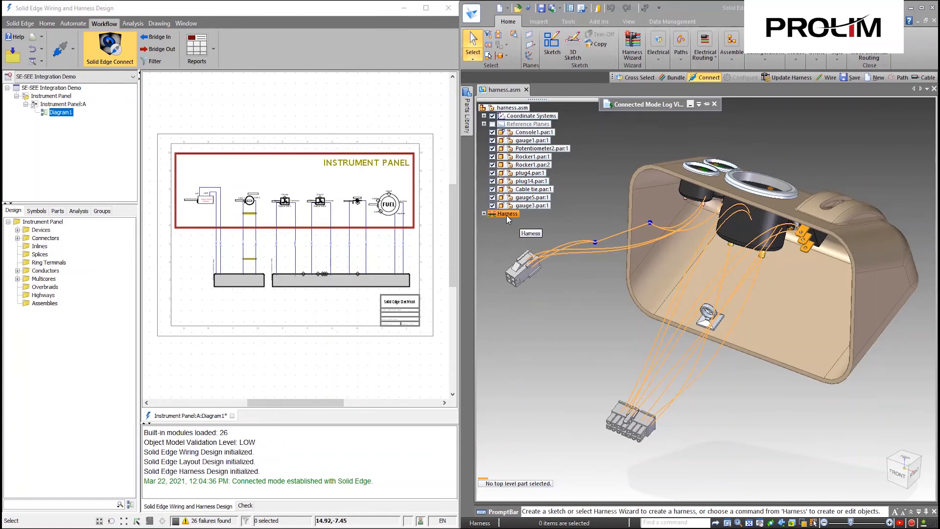
# Step: Examine the harness's cables and wires, including the wires inside cable MC2, in the assembly tree
pyautogui.click(484, 214)
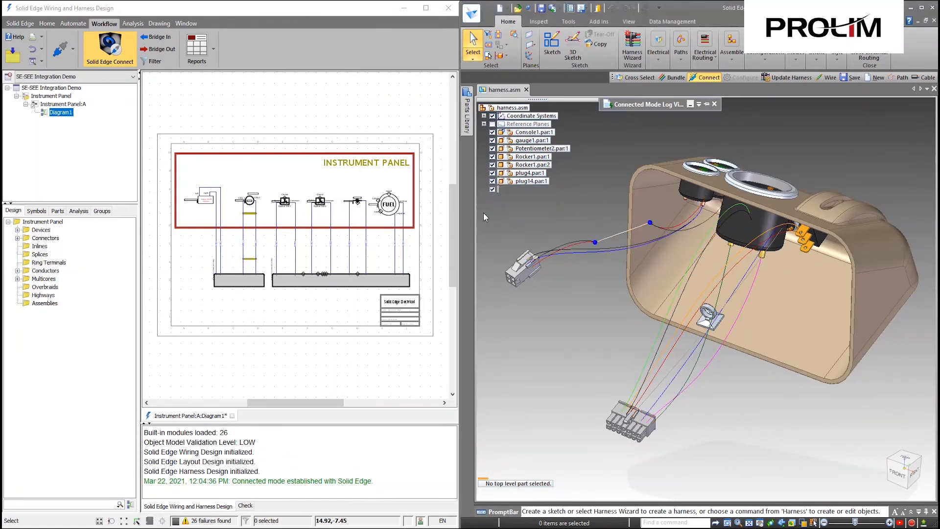
pyautogui.click(493, 230)
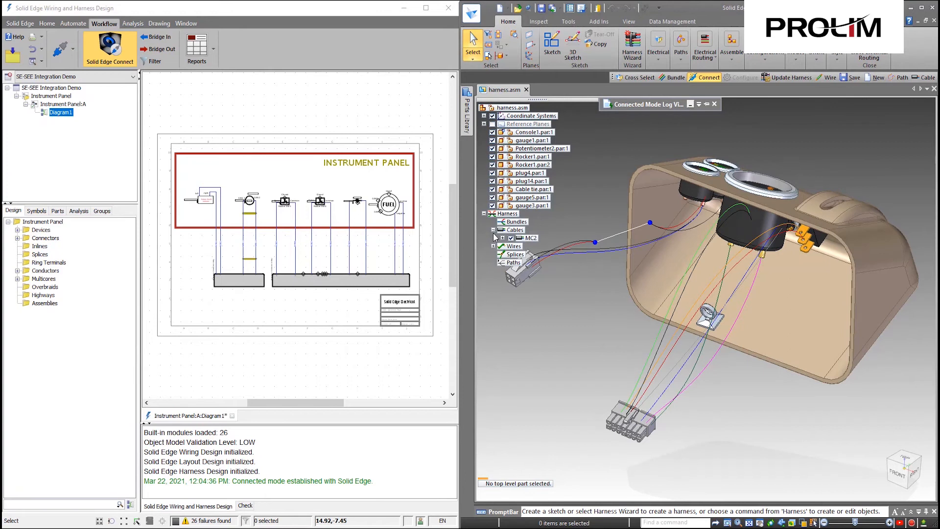
pyautogui.click(493, 246)
pyautogui.click(502, 238)
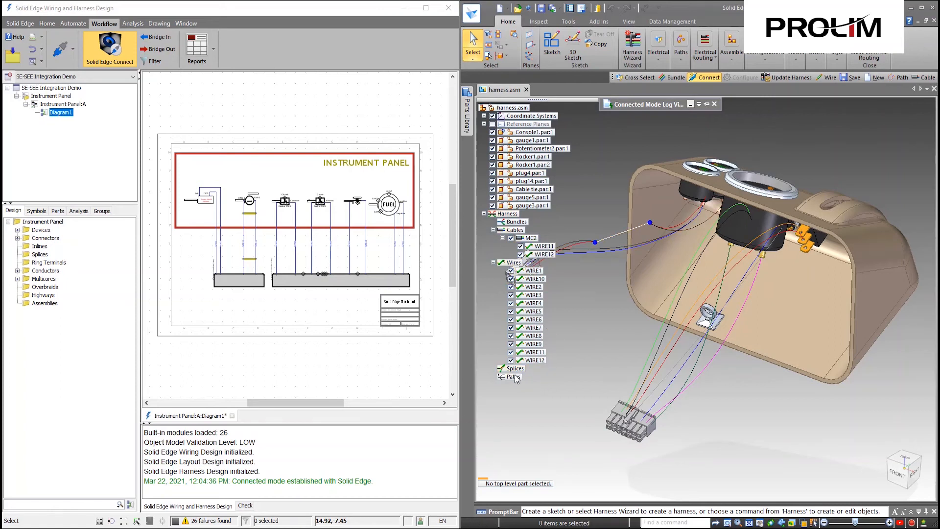
pyautogui.click(493, 263)
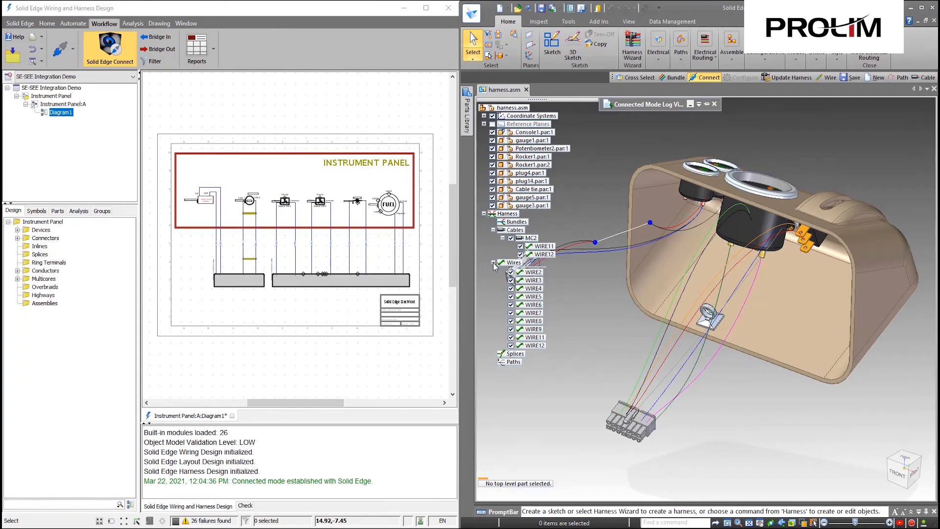
pyautogui.click(503, 238)
pyautogui.click(493, 230)
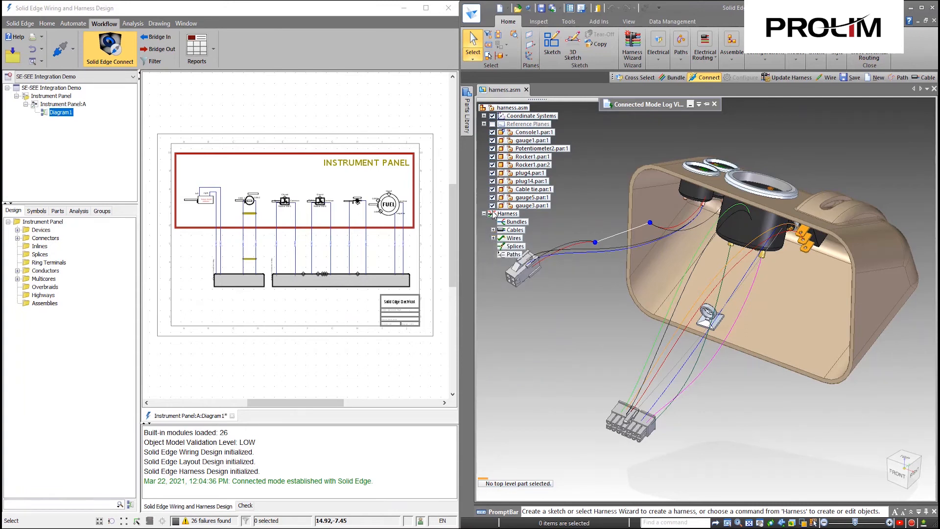
pyautogui.click(484, 214)
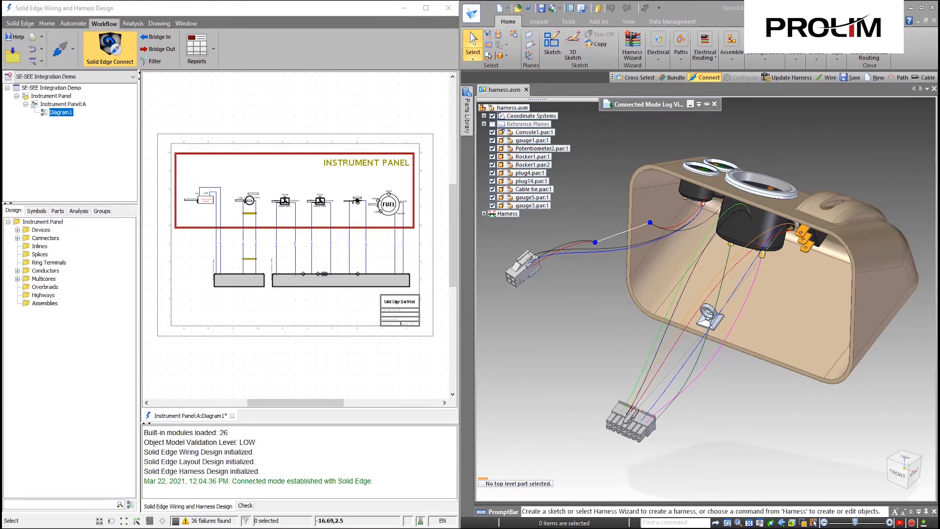
pyautogui.click(715, 59)
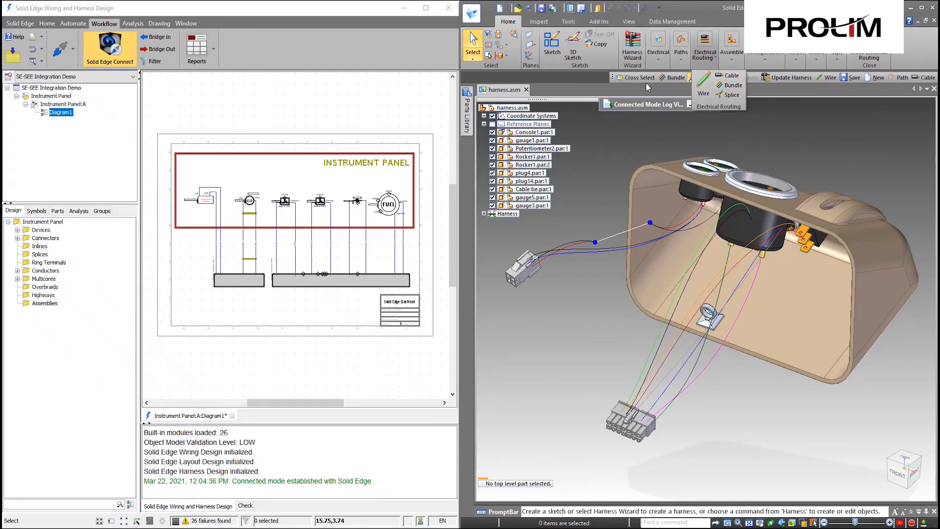
pyautogui.click(620, 88)
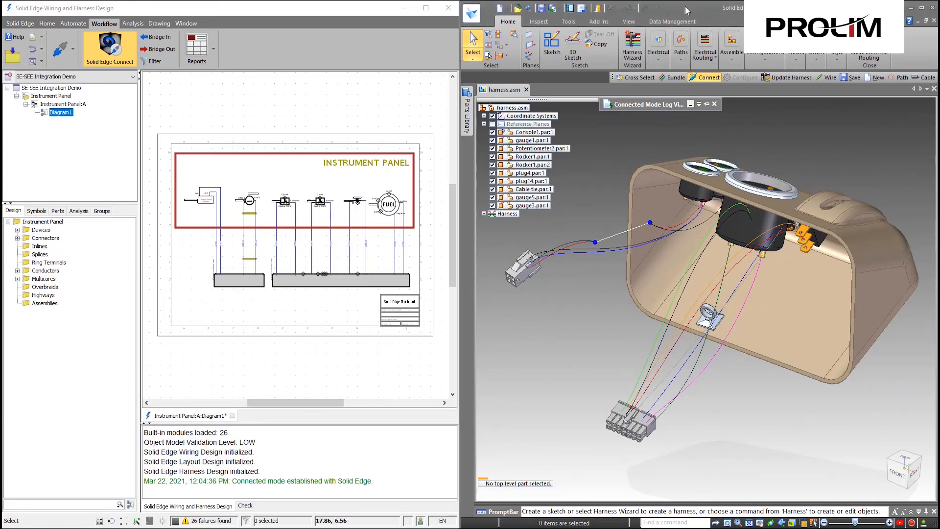
# Step: Turn on Cross Select in the connected harness assembly
pyautogui.click(659, 62)
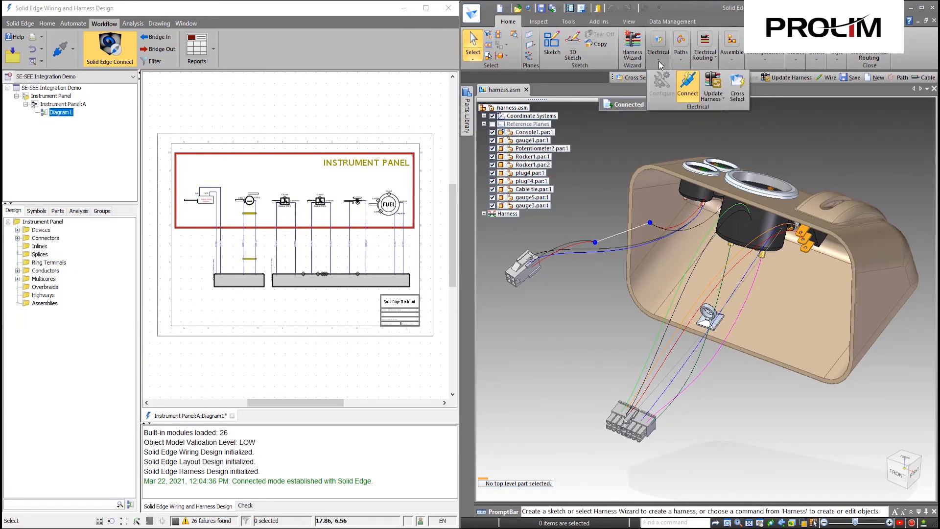
pyautogui.click(737, 91)
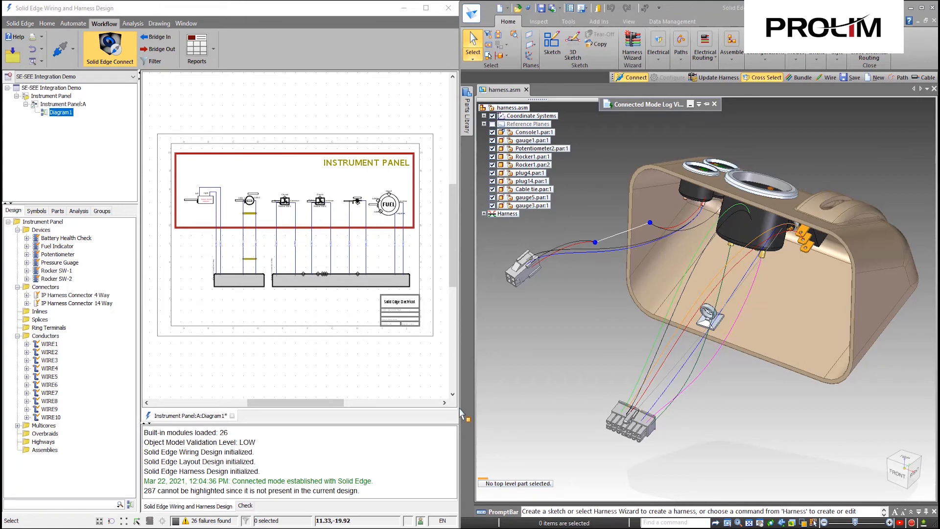
pyautogui.click(694, 105)
# Step: Cross-check Rocker1.par:1, plug4, plug14, the cable tie and gauge5 against the wiring diagram by selecting them one by one in the assembly tree
pyautogui.click(524, 158)
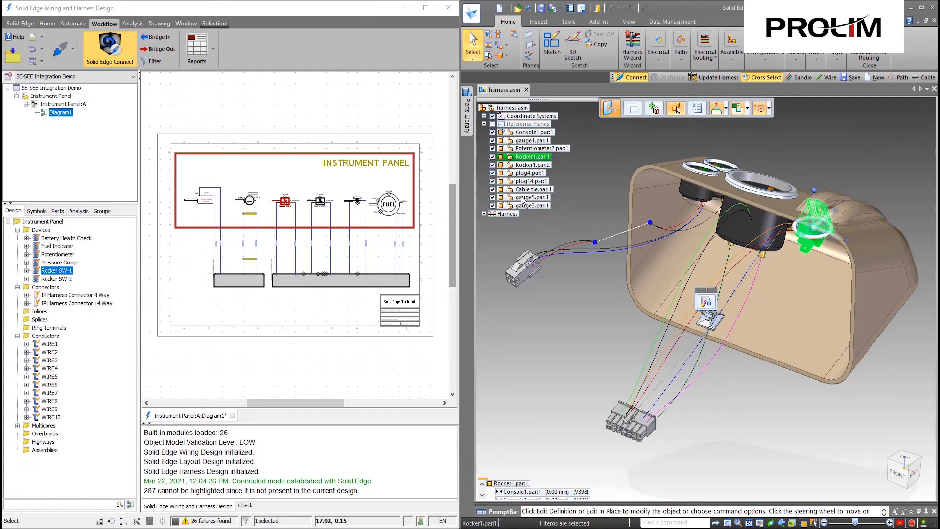
pyautogui.click(533, 173)
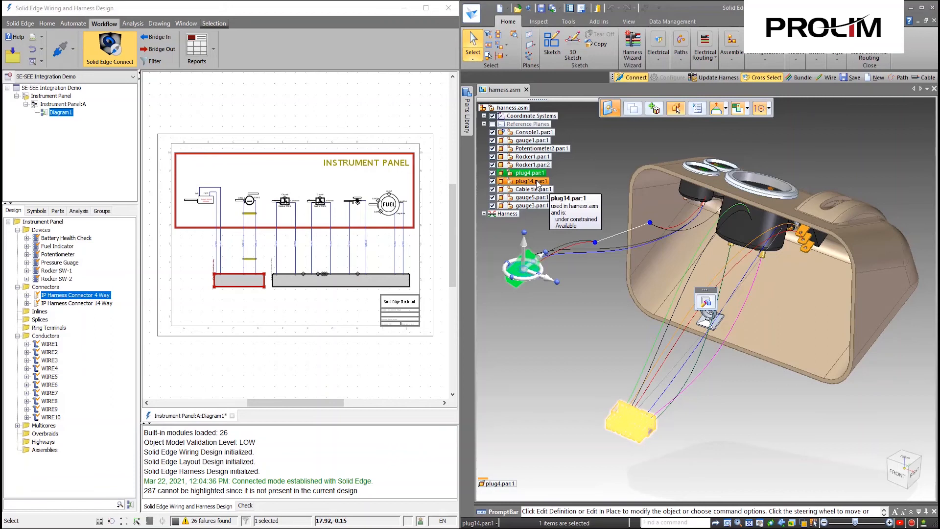
pyautogui.click(538, 182)
pyautogui.click(539, 190)
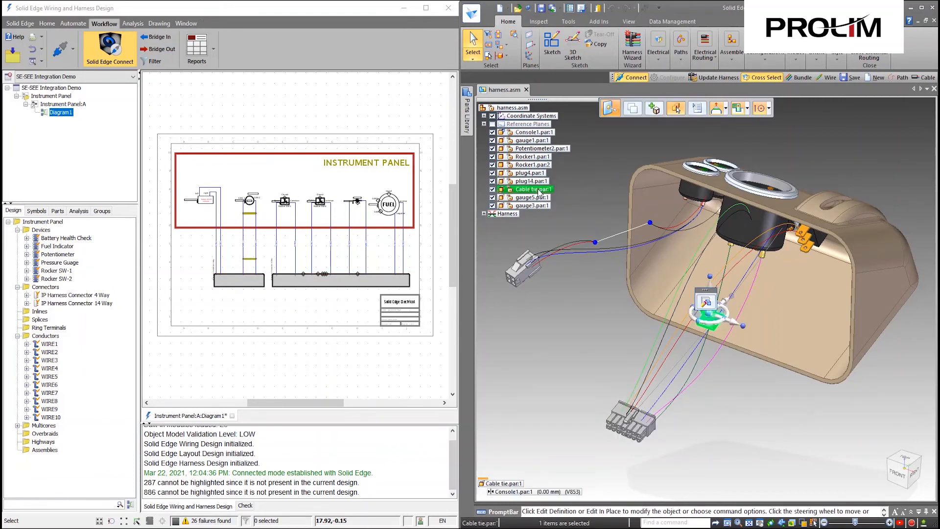
pyautogui.click(533, 197)
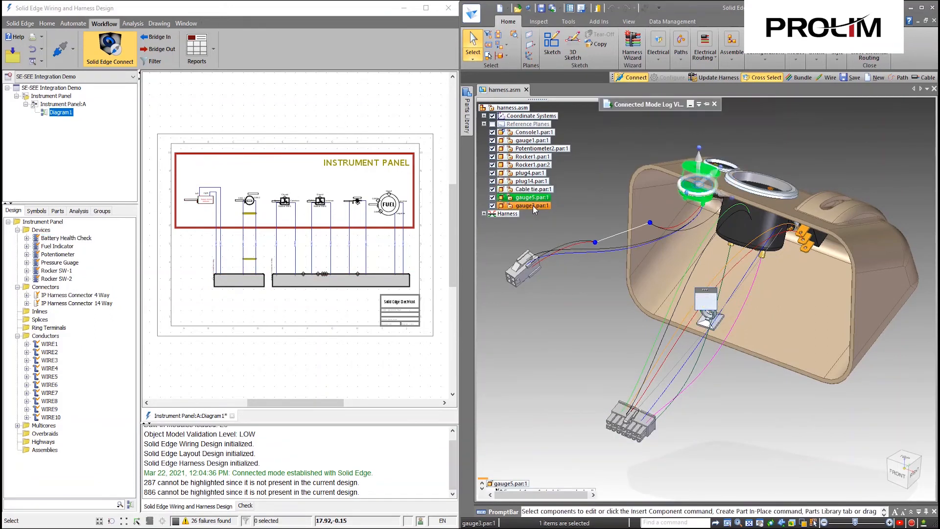
pyautogui.click(537, 189)
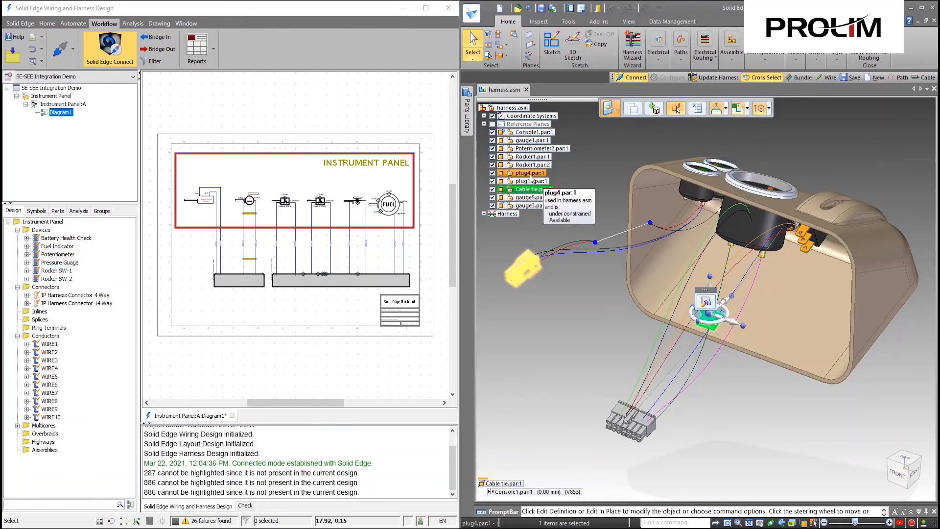
pyautogui.click(592, 156)
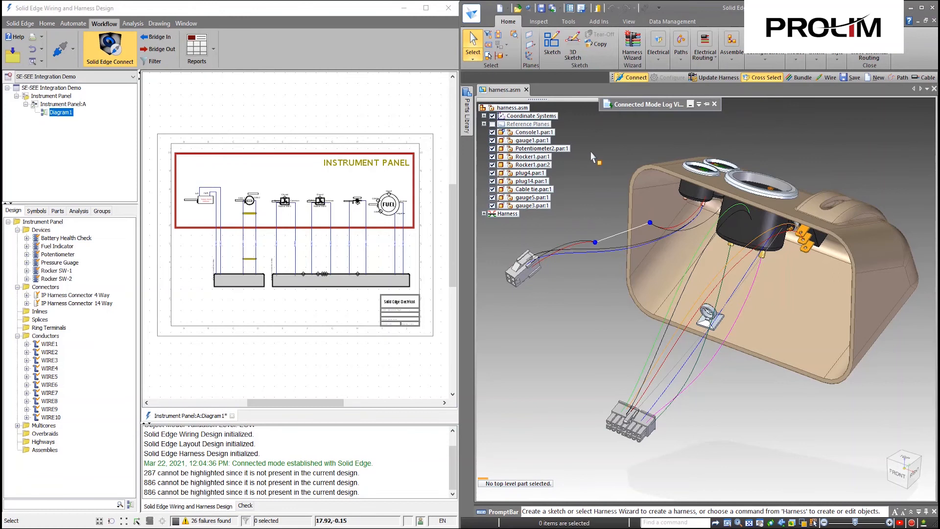
# Step: Cross-check plug14 in the 3D model and Console1.par:1 against the wiring diagram, clearing the selection after each
pyautogui.click(621, 425)
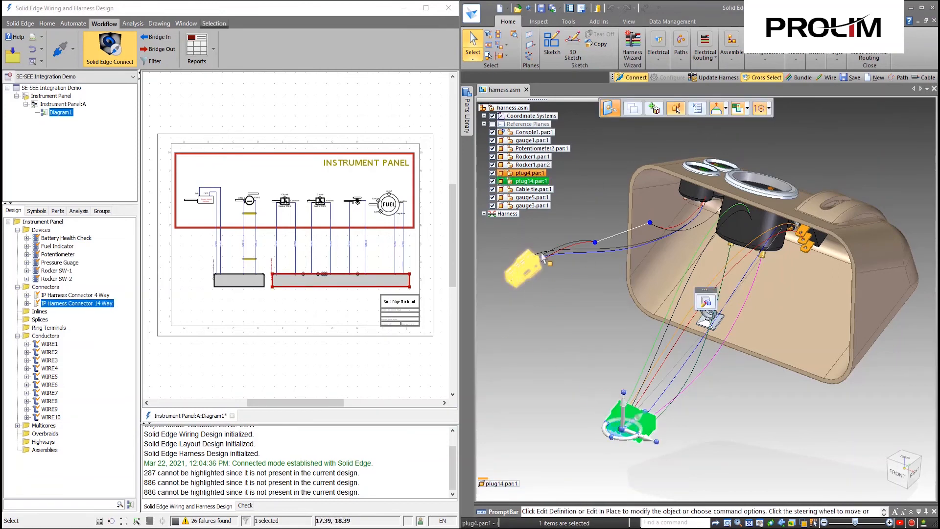
pyautogui.click(582, 203)
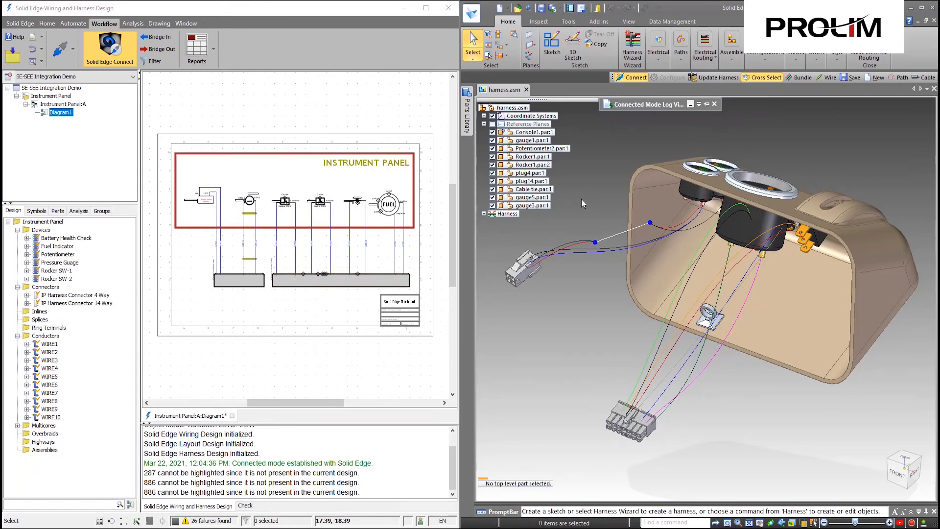
pyautogui.click(531, 136)
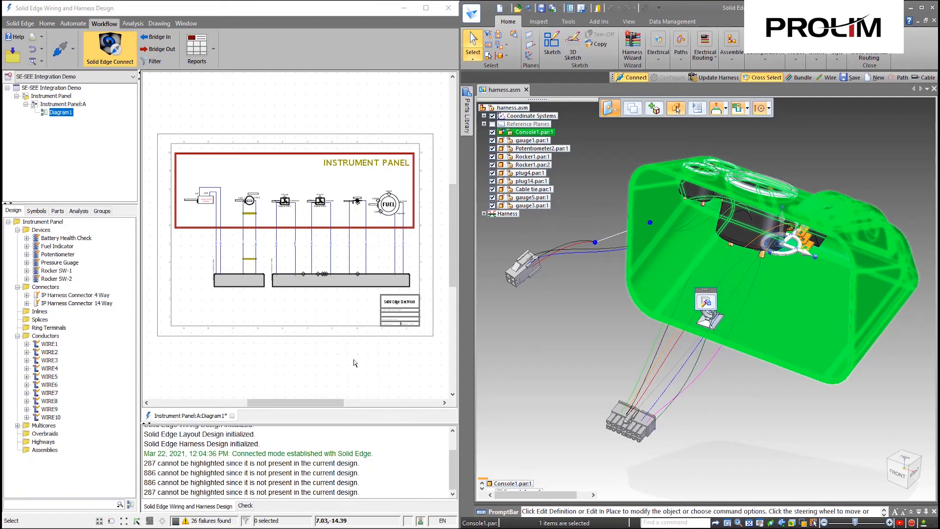
pyautogui.click(526, 347)
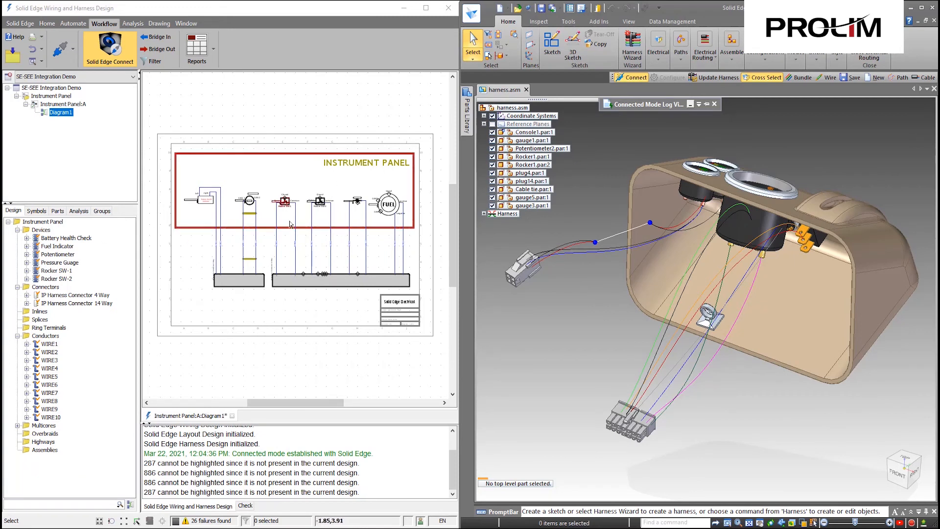
# Step: Select the Fuel Indicator in the wiring diagram to locate its gauge in the 3D assembly, and clear the selection
pyautogui.click(390, 219)
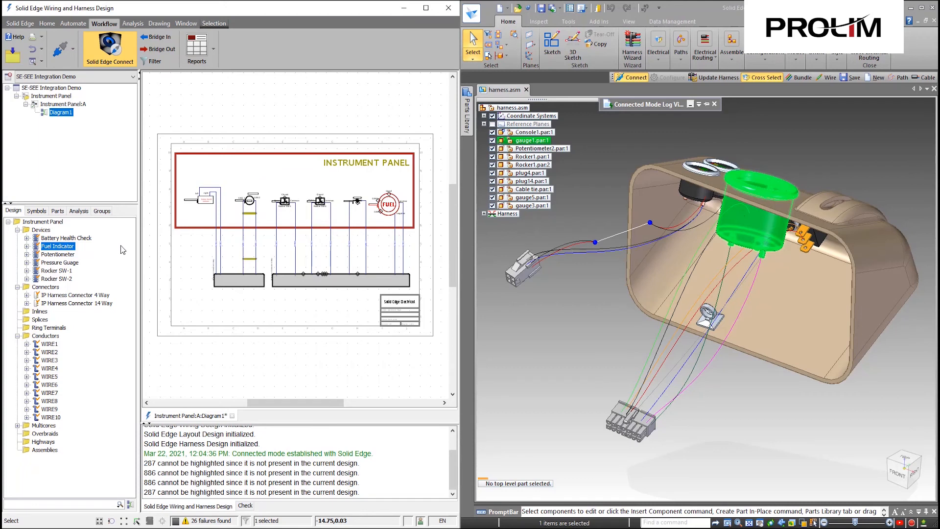
pyautogui.click(660, 60)
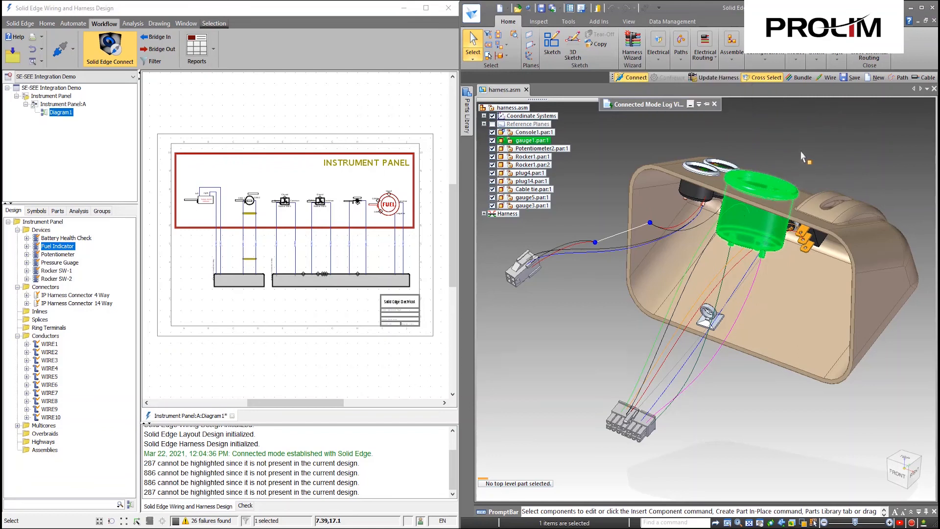
pyautogui.click(364, 364)
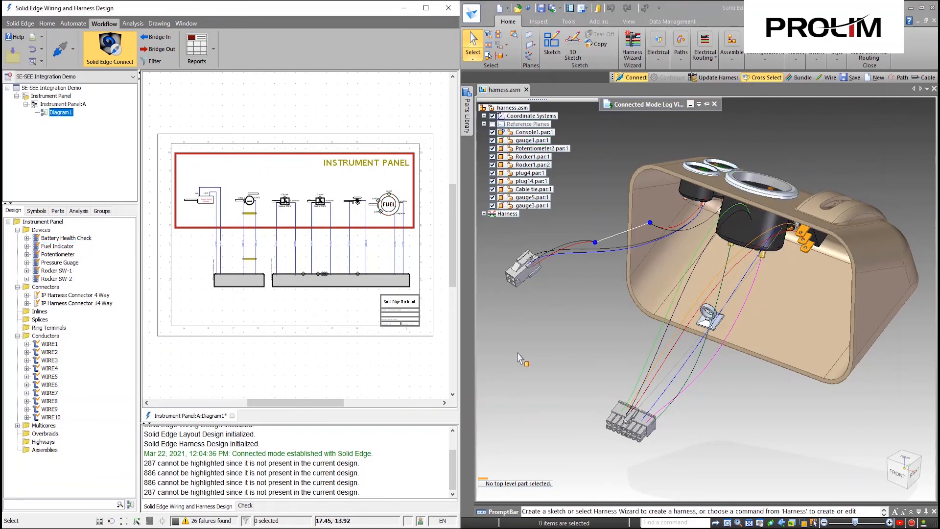
# Step: Select WIRE1 at the 4-way plug in the 3D model and show the list of harness wires in the assembly tree
pyautogui.click(580, 253)
pyautogui.click(580, 249)
pyautogui.click(484, 214)
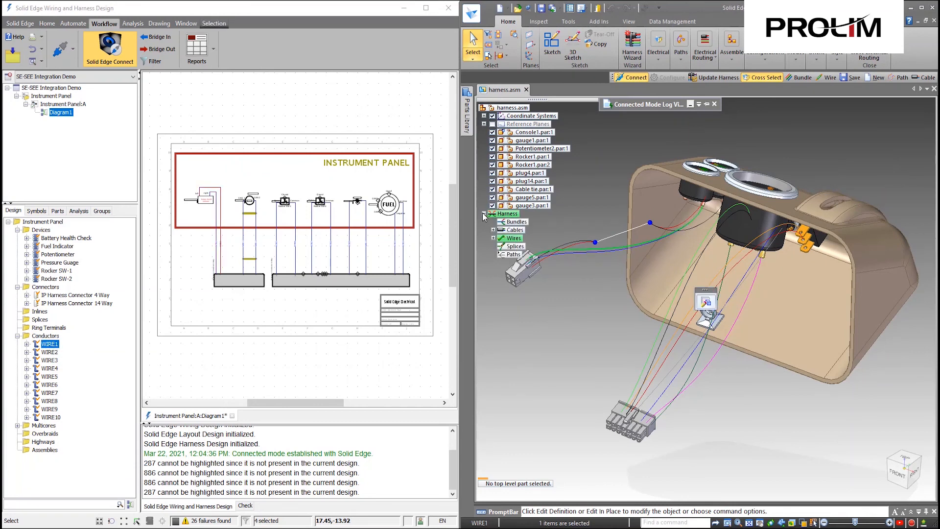
pyautogui.click(493, 238)
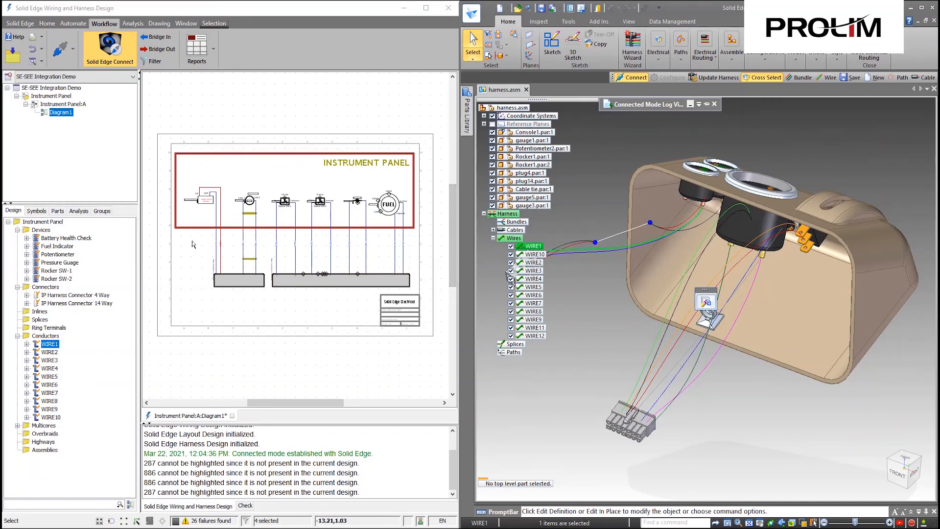
# Step: Examine WIRE1 in the wiring diagram and its end connections under Conductors, and clear the selection
pyautogui.scroll(5, 192, 244)
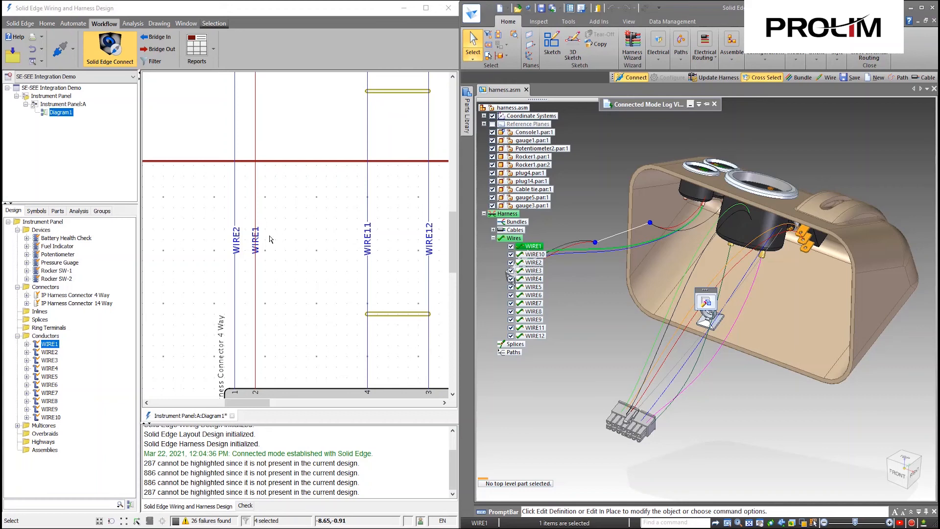
pyautogui.scroll(-1, 269, 239)
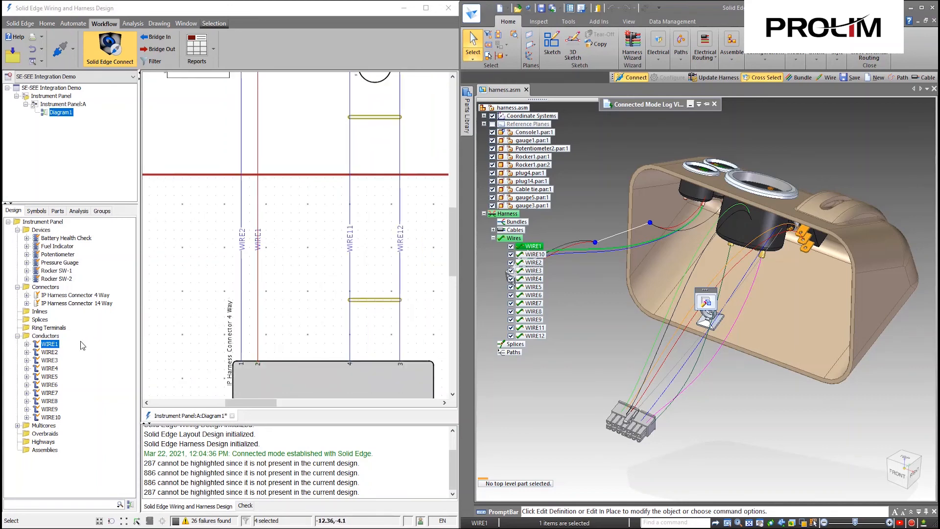
pyautogui.click(27, 343)
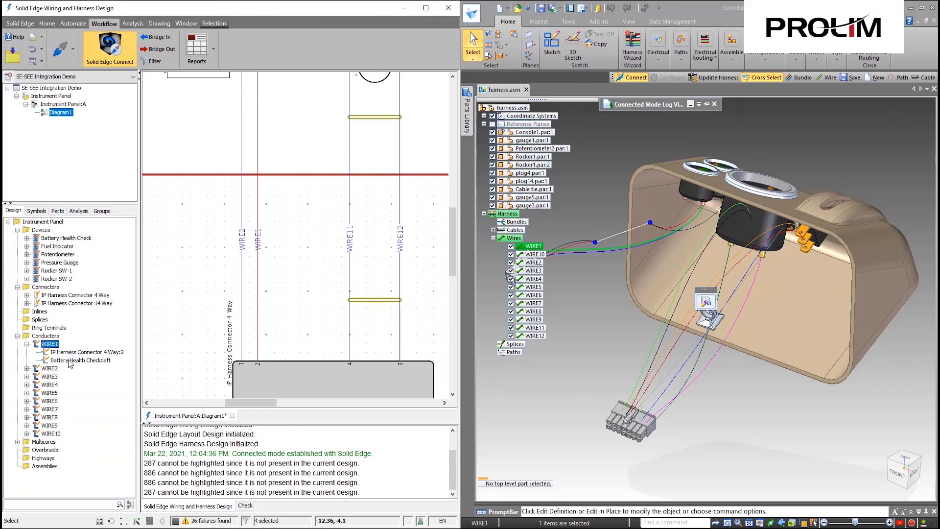
pyautogui.click(197, 241)
pyautogui.scroll(-5, 197, 240)
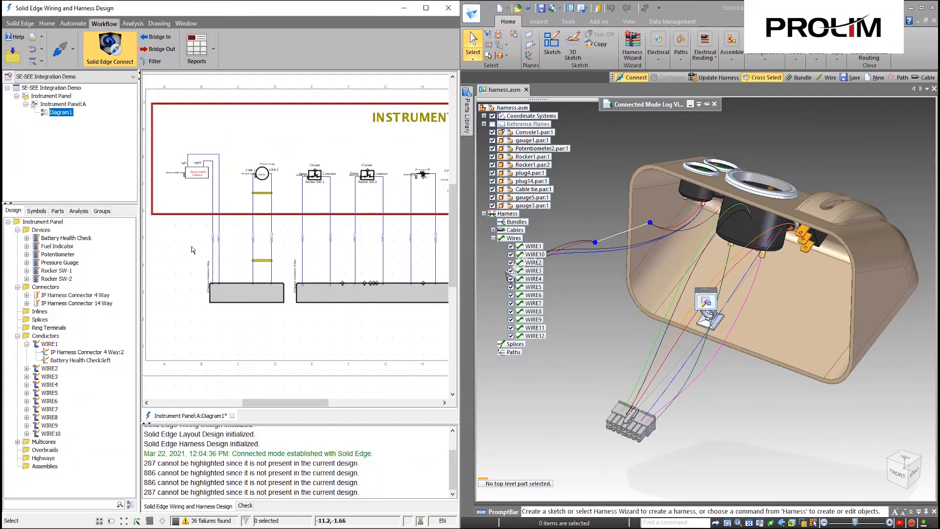
pyautogui.scroll(-2, 215, 259)
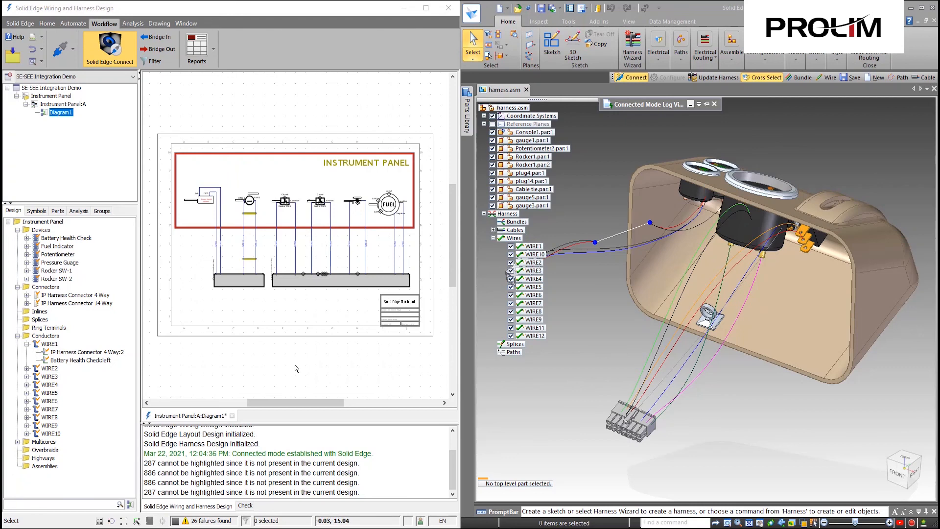
# Step: Disconnect the wiring design from Solid Edge and check the newest connected mode entry in the output log
pyautogui.click(99, 55)
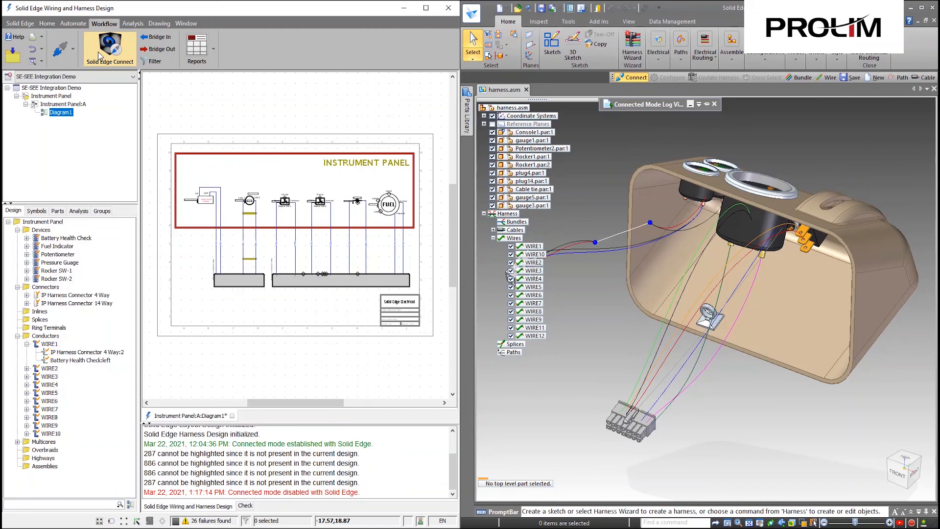
pyautogui.moveTo(359, 496); pyautogui.dragTo(165, 492)
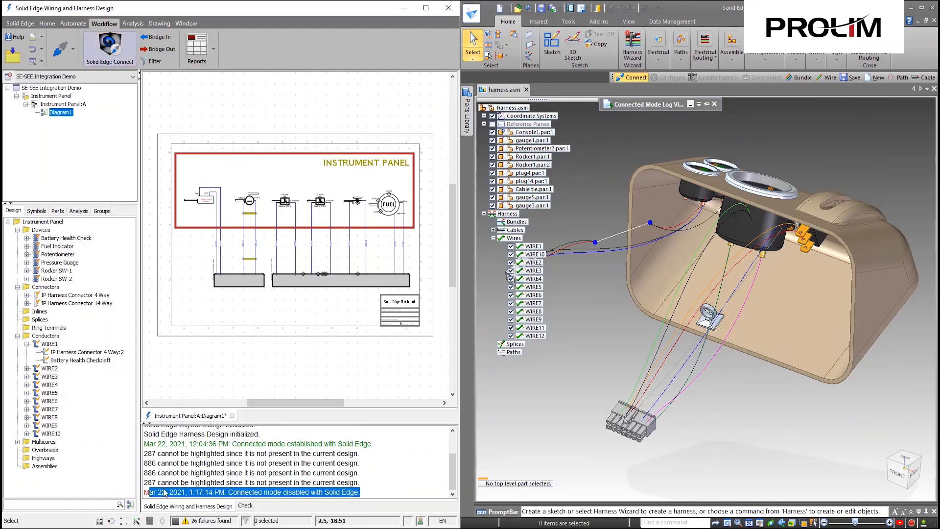
pyautogui.click(369, 492)
# Step: Read the latest entry in the Connected Mode Log on the harness.asm side
pyautogui.moveTo(628, 107)
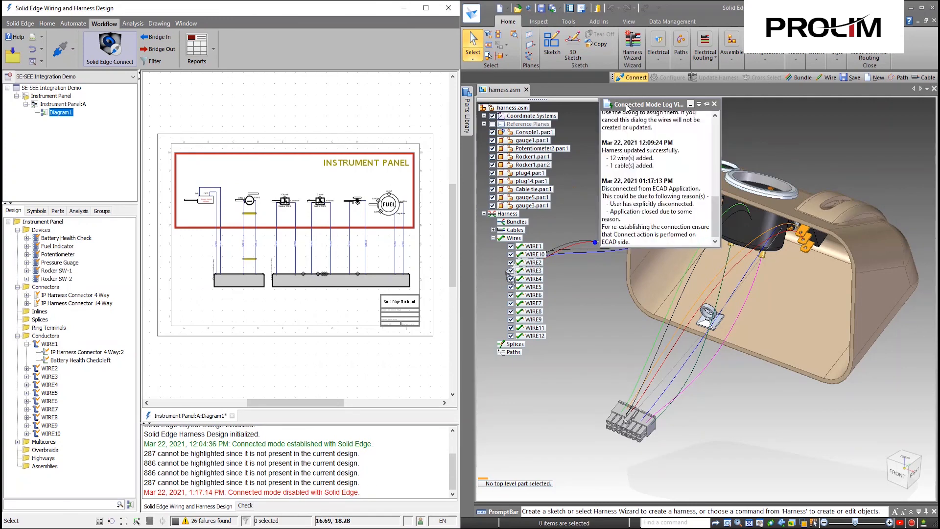
pyautogui.click(716, 221)
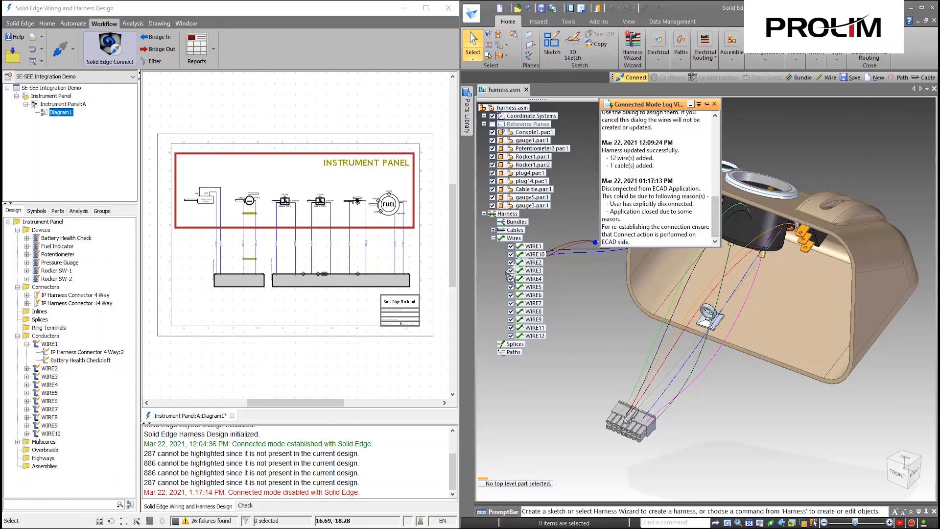
pyautogui.moveTo(603, 188); pyautogui.dragTo(661, 246)
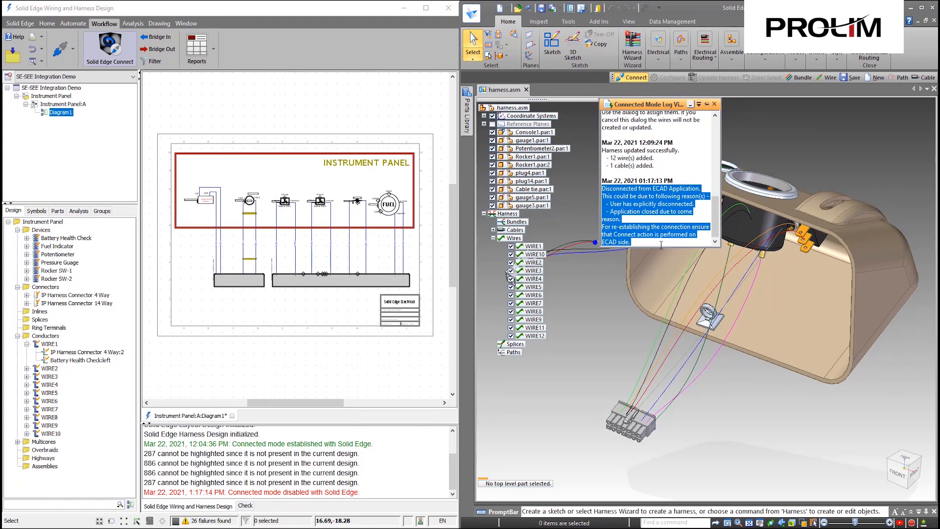
pyautogui.click(661, 245)
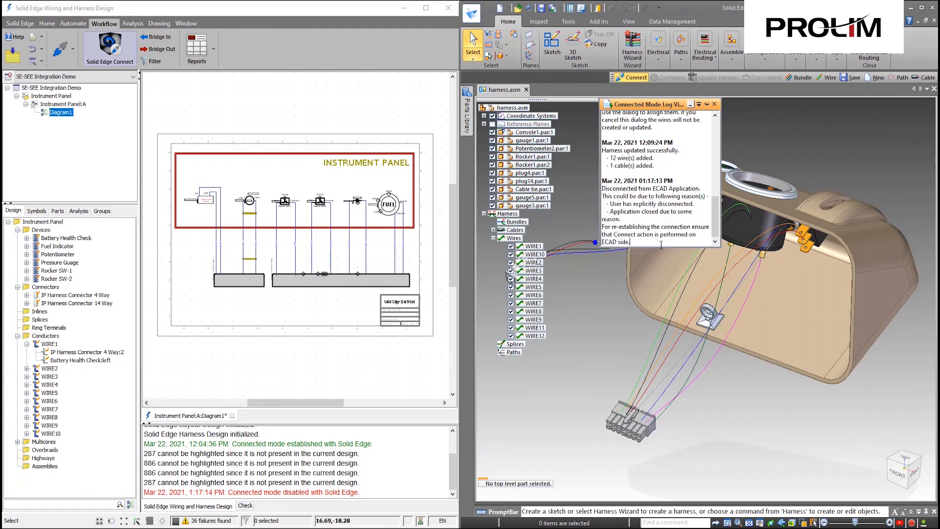